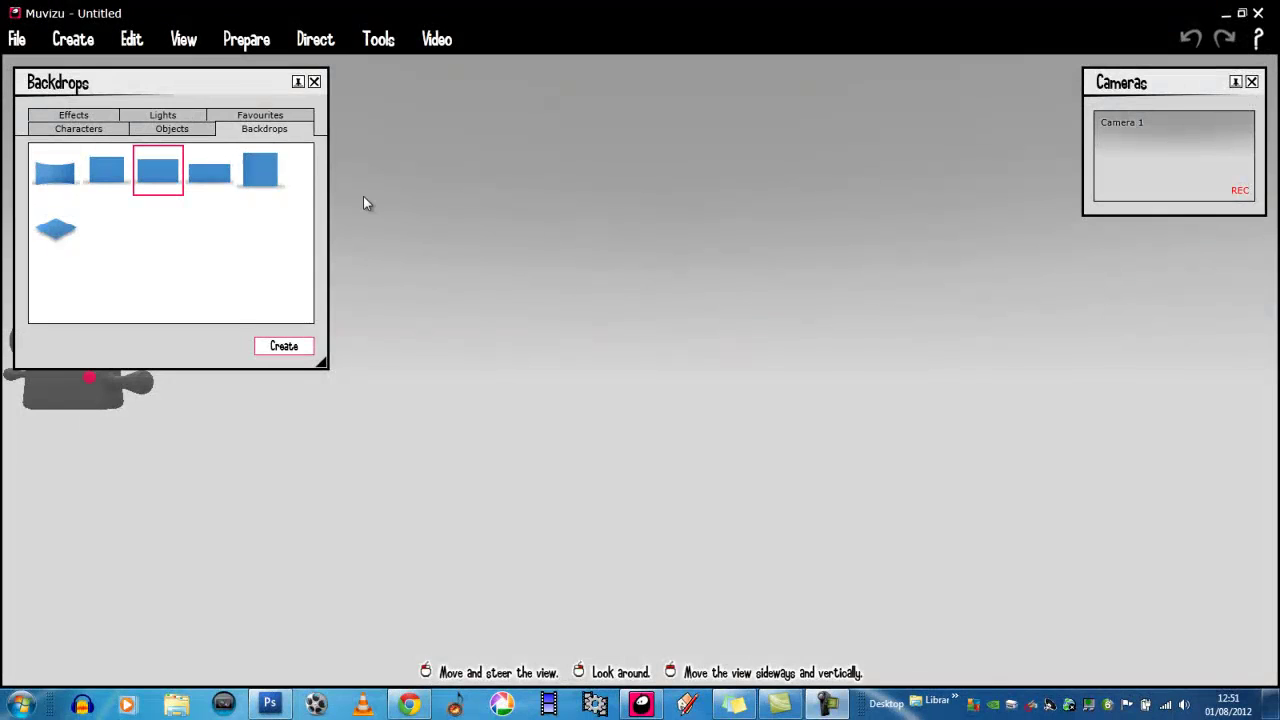
Step: Add the second character in the first row of the character library to the scene and close the library
left_click(314, 82)
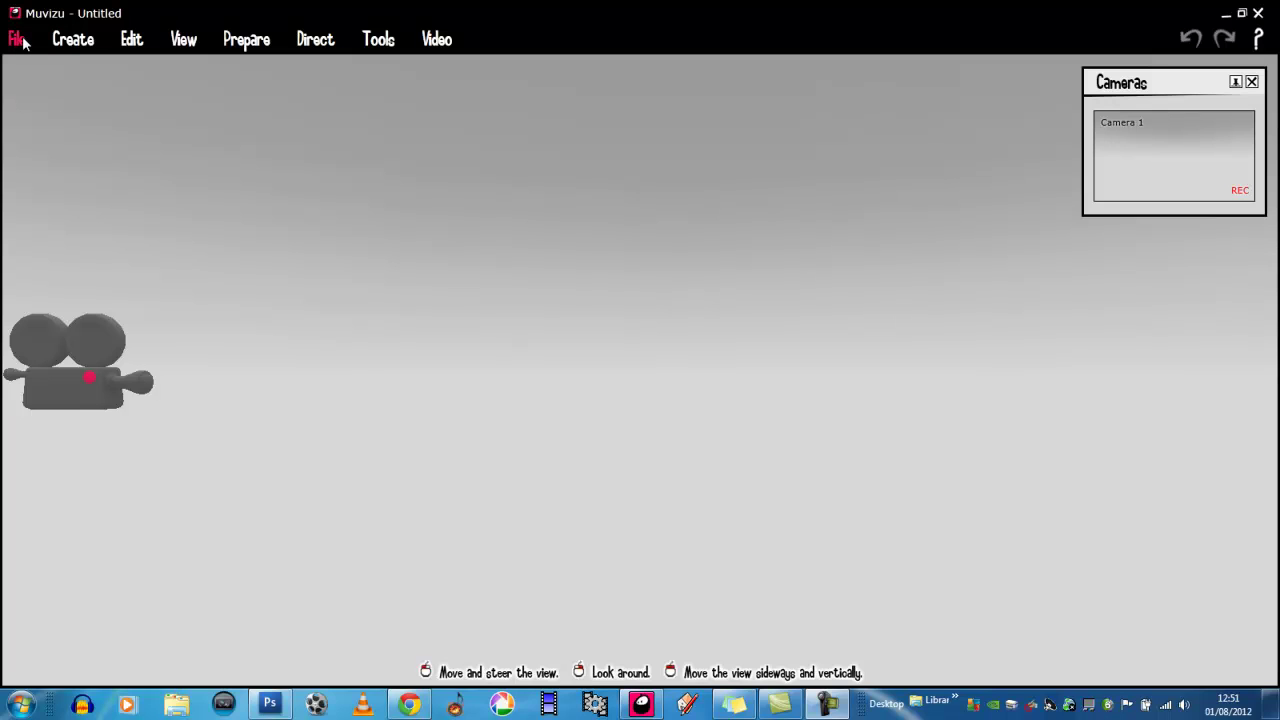
left_click(88, 50)
left_click(80, 68)
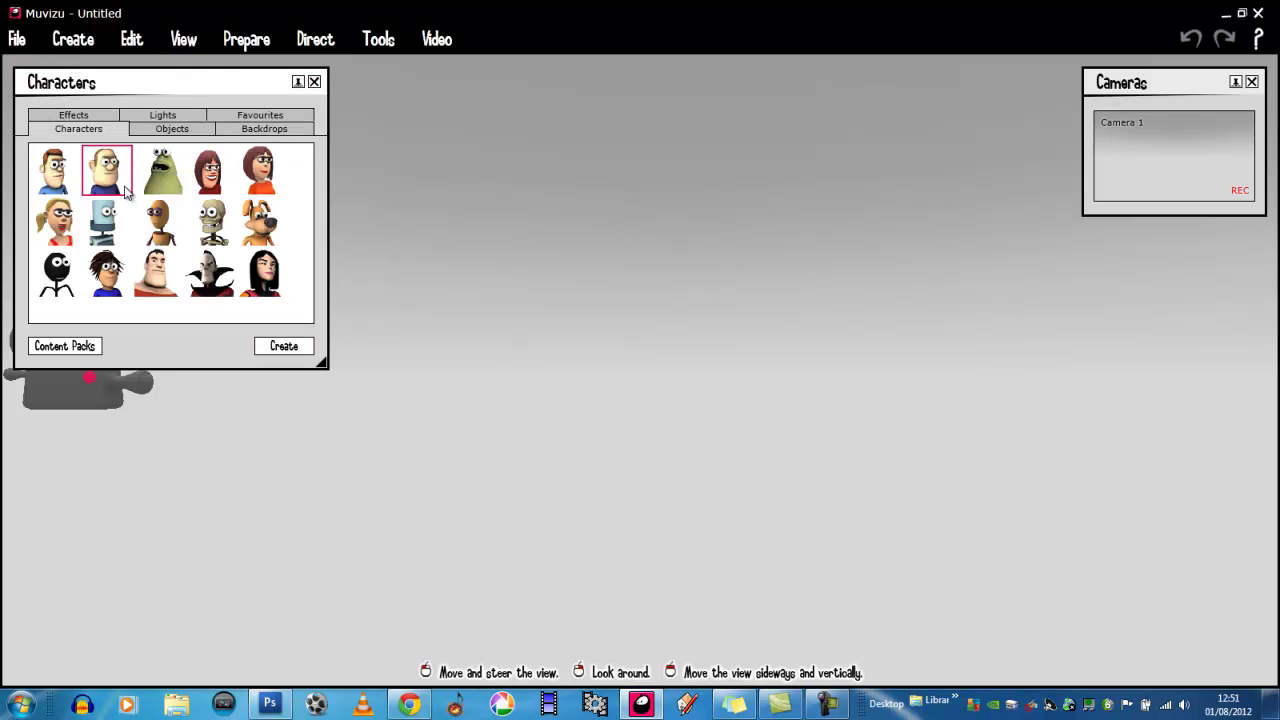
left_click(294, 353)
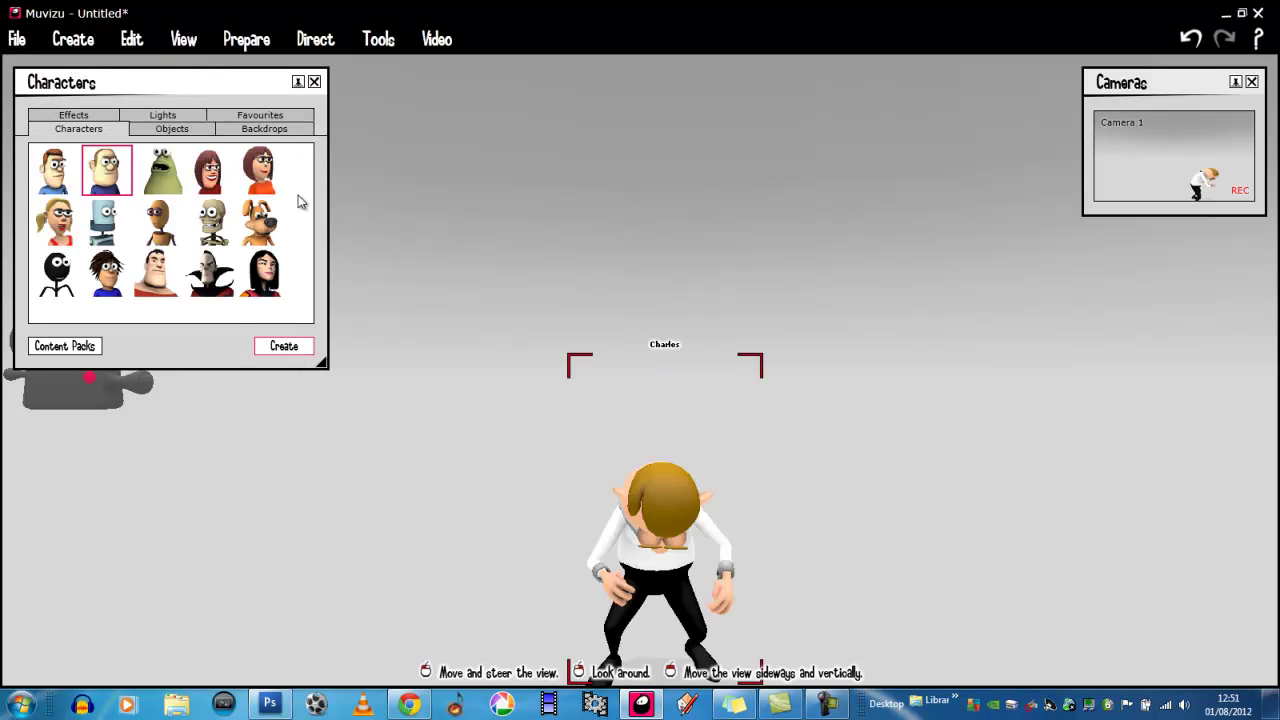
left_click(314, 81)
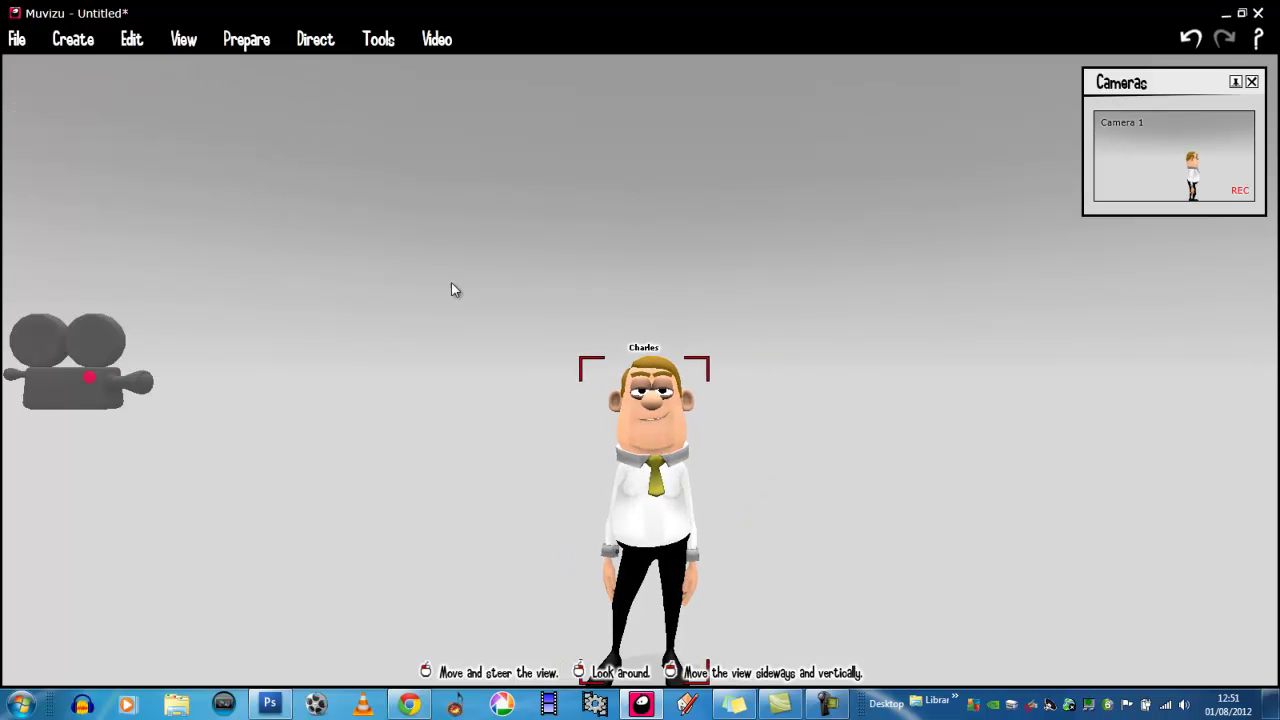
Step: In the environment settings, lower the ambient brightness to 0.01 and set the shadow mode to Realistic
left_click(86, 45)
left_click(80, 274)
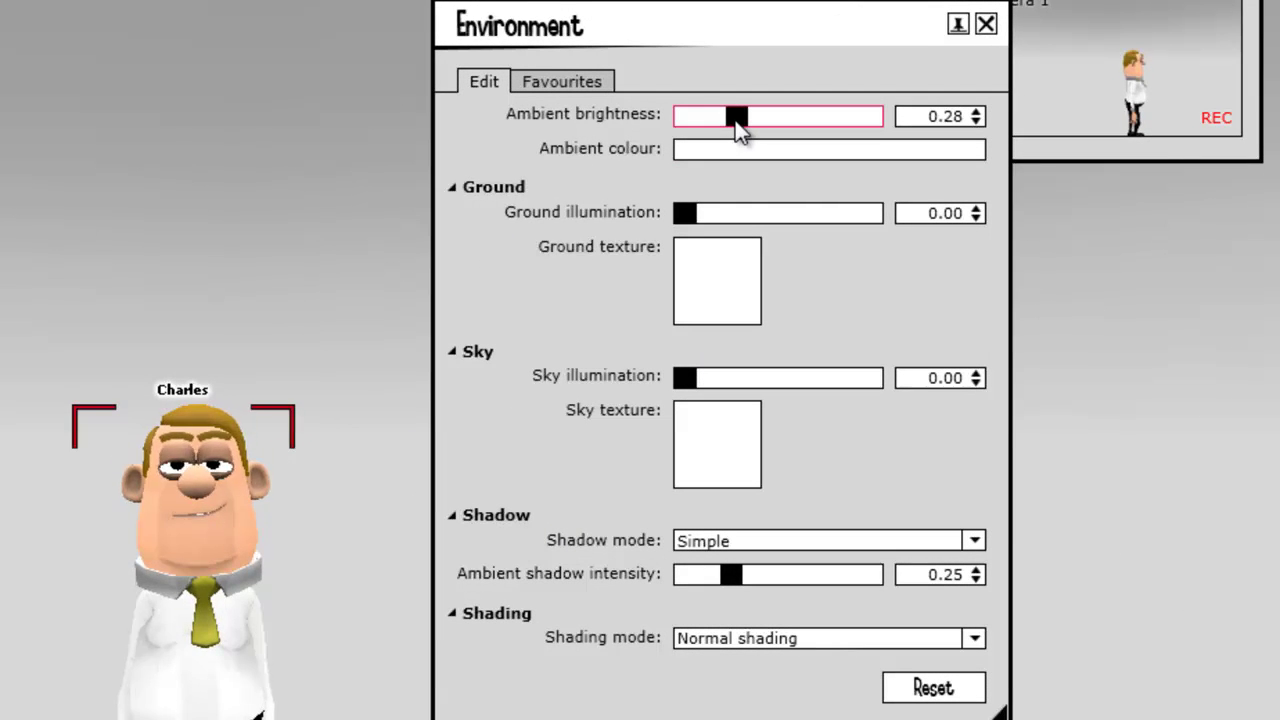
left_click_drag(736, 120, 686, 127)
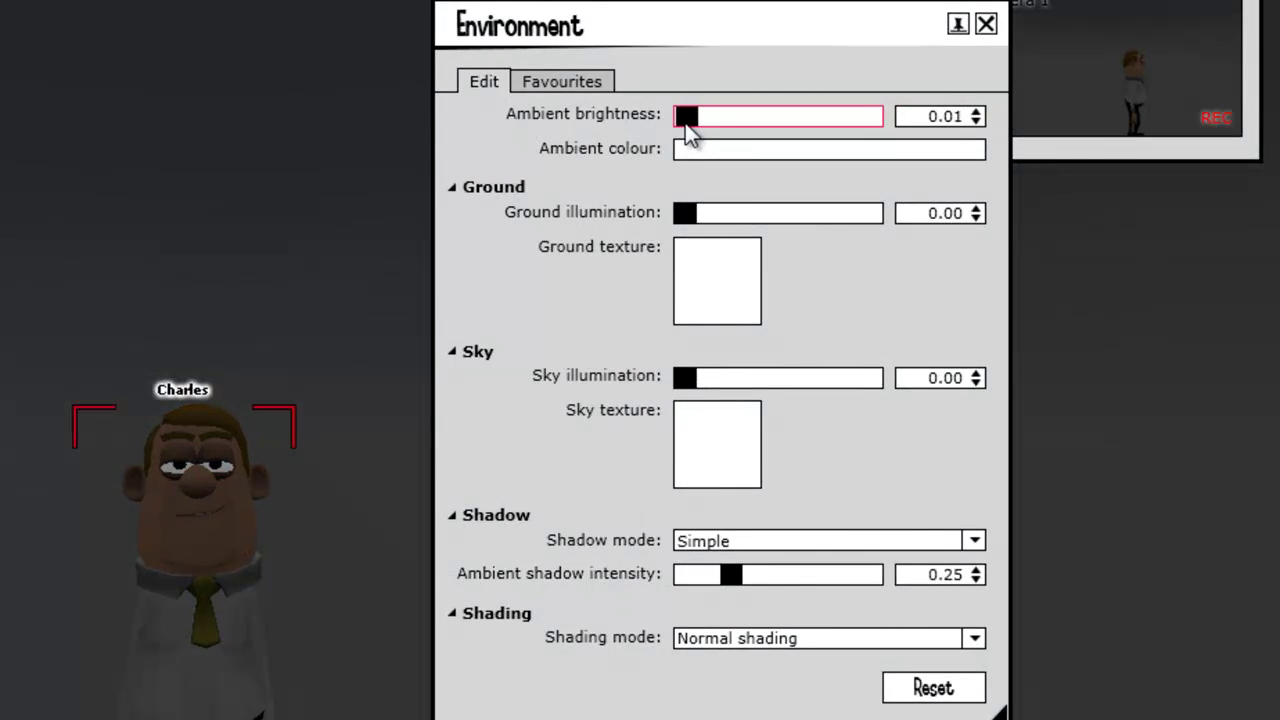
left_click(975, 541)
left_click(971, 579)
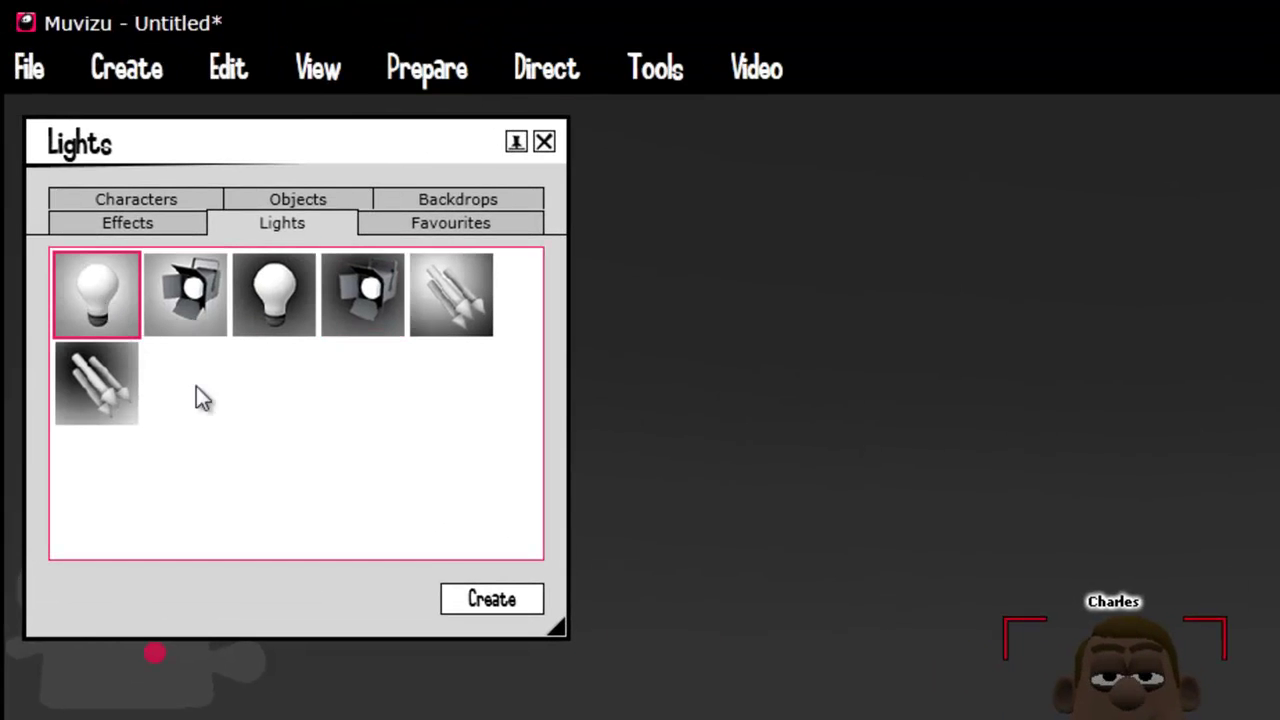
Step: Create a light from the first bulb preset and move it around beside the character's head
left_click(476, 598)
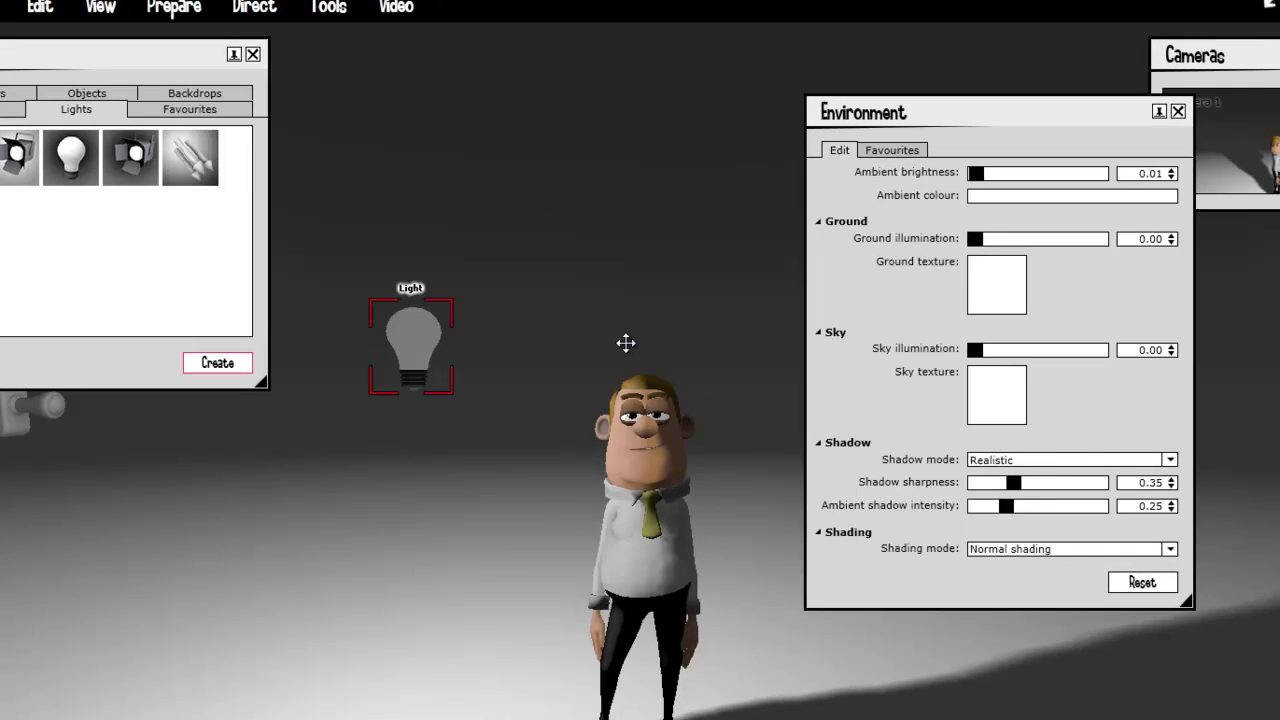
left_click_drag(634, 344, 626, 346)
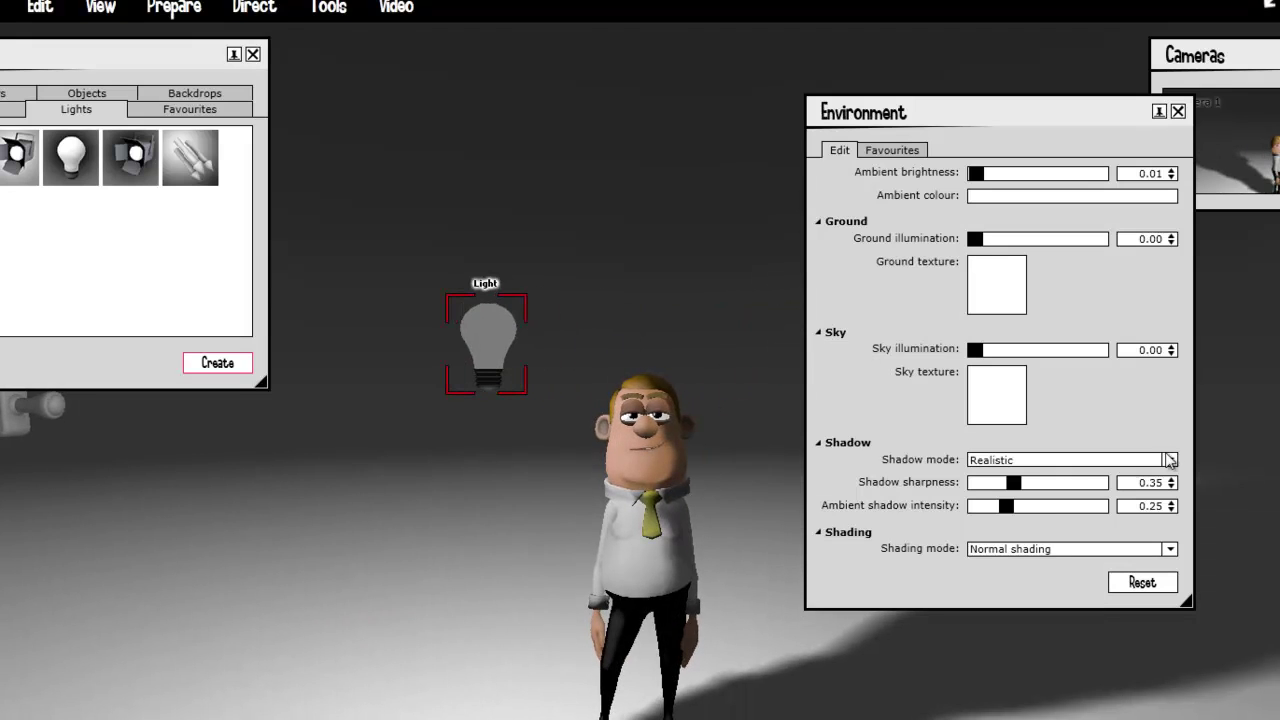
Step: Set the environment's shadow mode to Simple and its ambient shadow intensity to 0.27
left_click(1169, 459)
left_click(1160, 473)
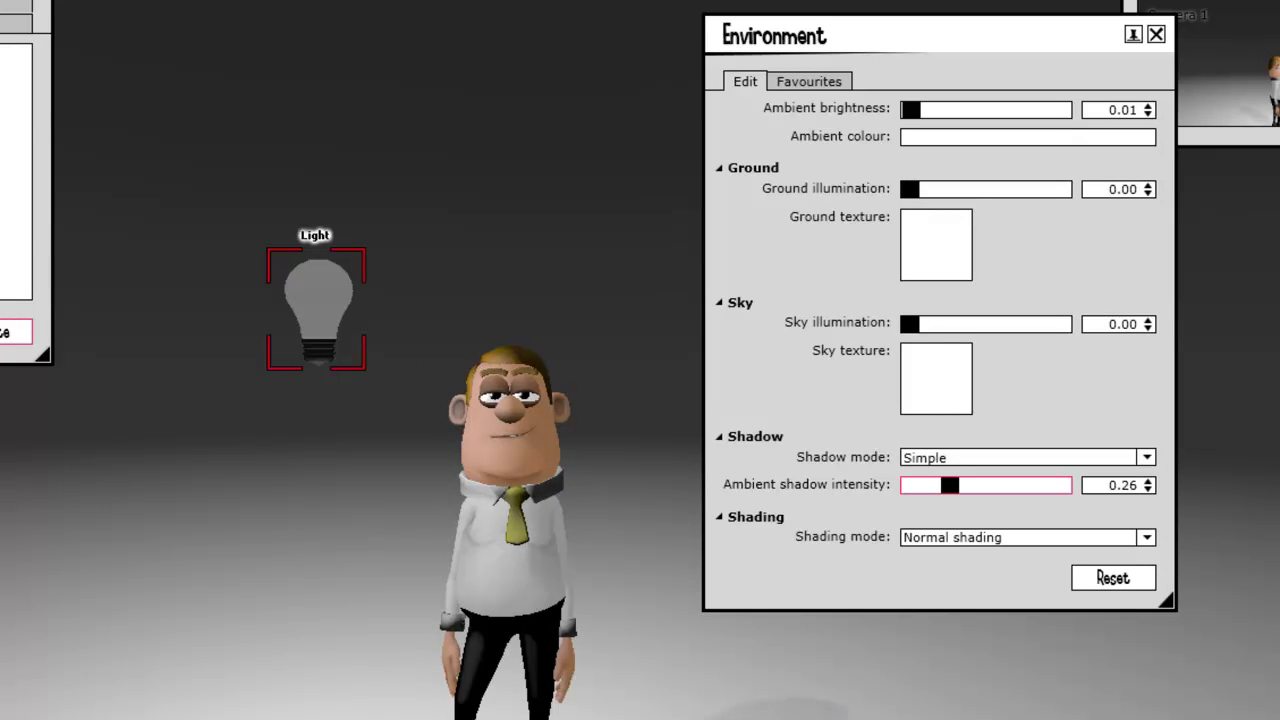
mouse_move(953, 497)
left_mouse_down()
mouse_move(1076, 497)
mouse_move(1019, 486)
mouse_move(955, 497)
left_mouse_up()
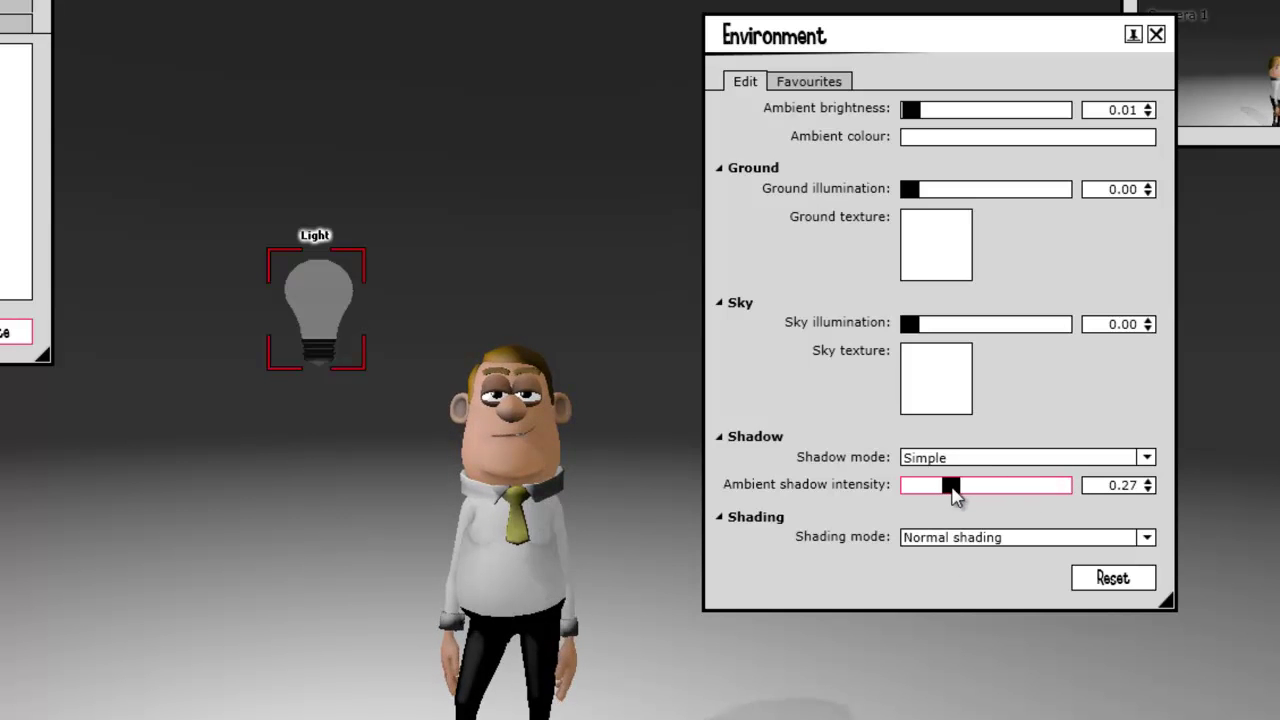
Step: Set the shadow mode to Realistic with a shadow sharpness of 0.64 and an ambient shadow intensity of 0.42
left_click(1148, 460)
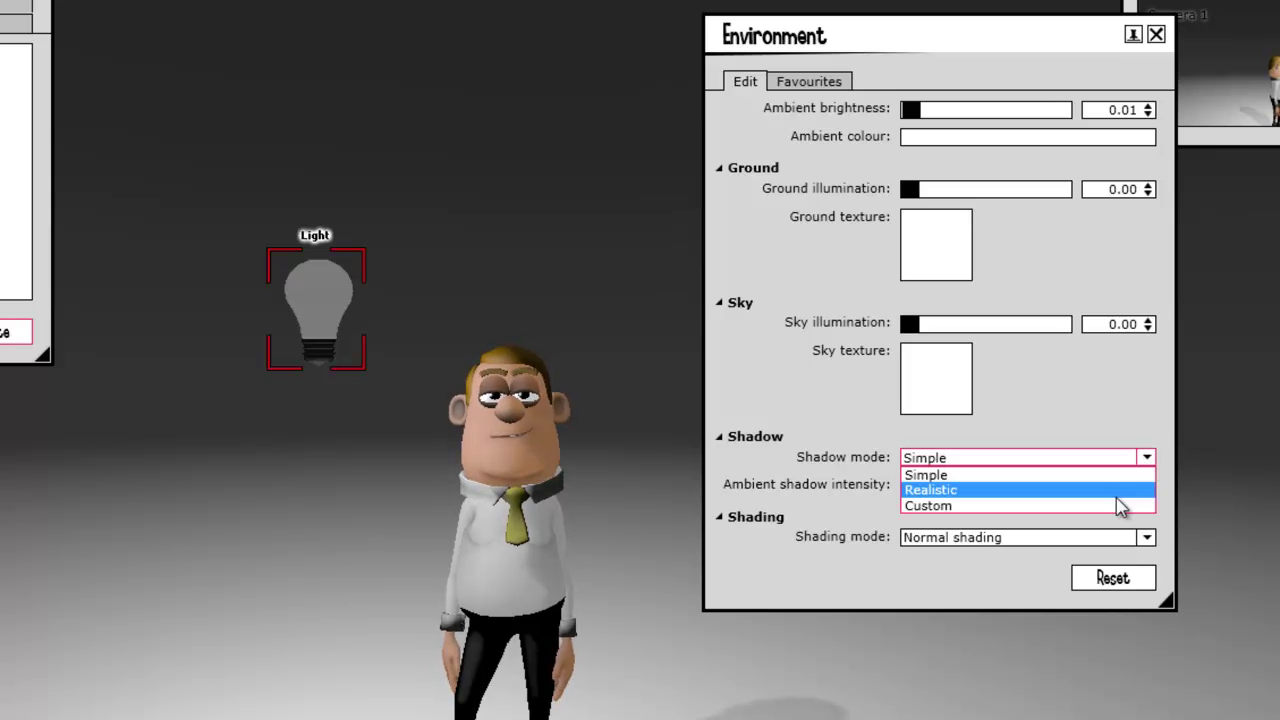
left_click(1118, 490)
left_click_drag(960, 484, 1012, 487)
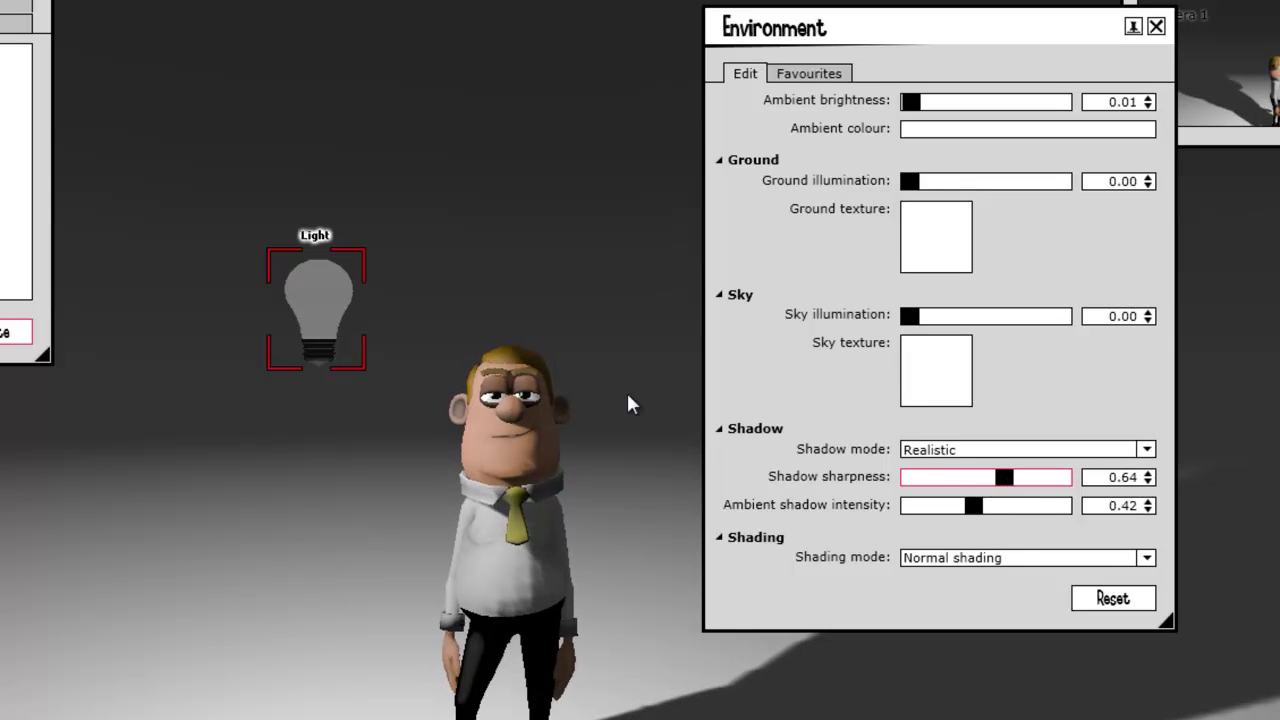
Step: Move the light around the character and place it between him and the camera, keeping the Realistic shadow mode
mouse_move(318, 302)
left_mouse_down()
mouse_move(314, 284)
mouse_move(315, 307)
left_mouse_up()
left_click_drag(587, 333, 404, 328)
left_click_drag(307, 307, 308, 314)
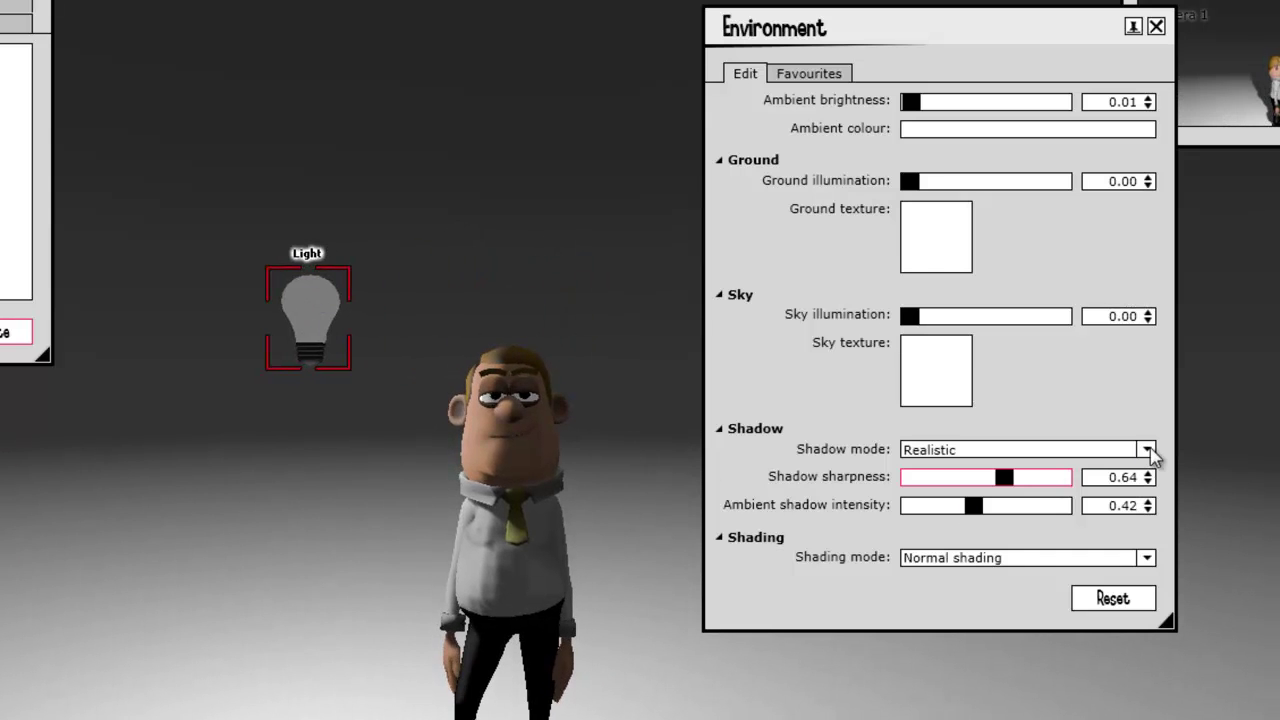
left_click(1149, 452)
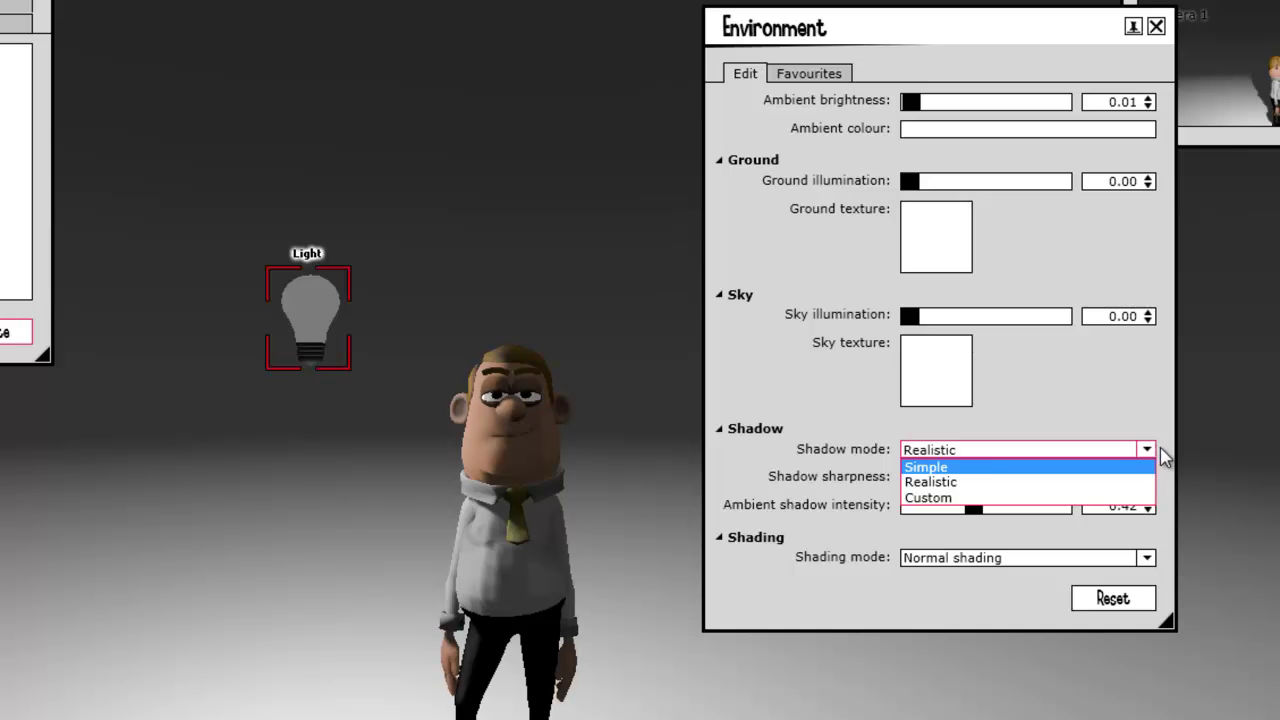
left_click(1160, 450)
mouse_move(322, 306)
left_mouse_down()
mouse_move(269, 323)
mouse_move(321, 306)
left_mouse_up()
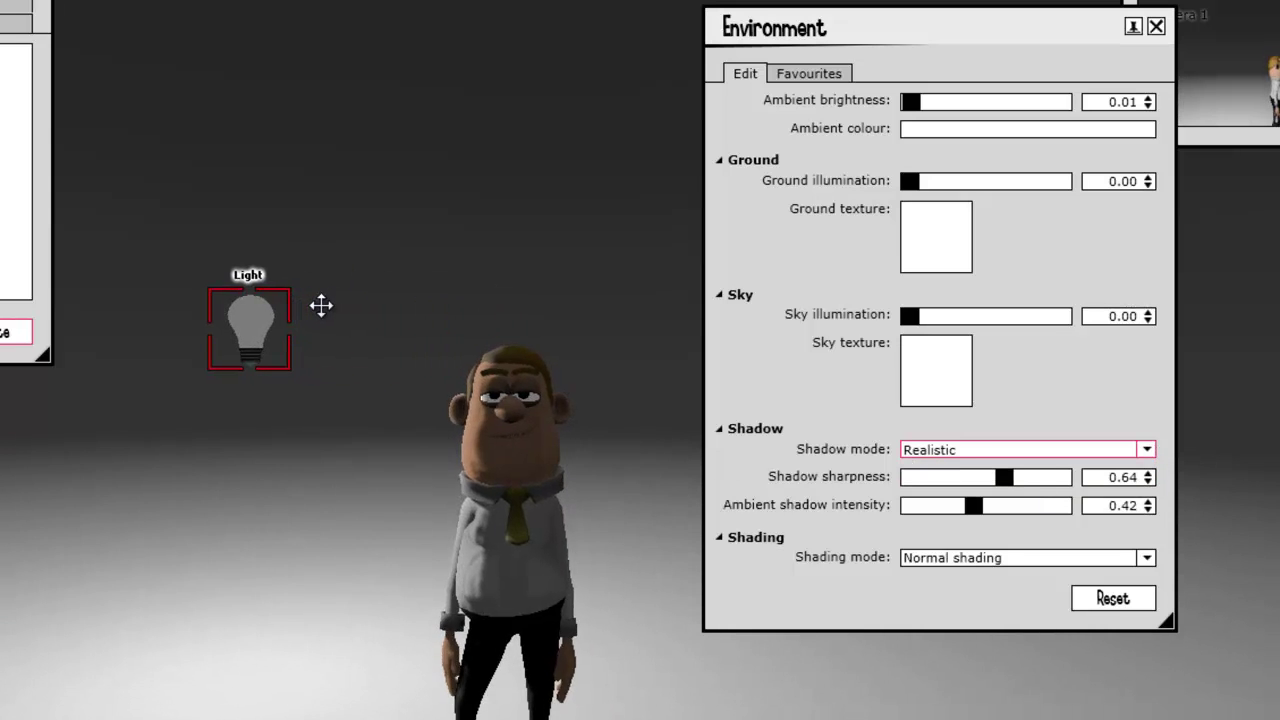
Step: Examine the shadows cast by the character and the bedroom furniture from different distances and angles
scroll(277, 337, "down", 8)
scroll(398, 494, "up", 1)
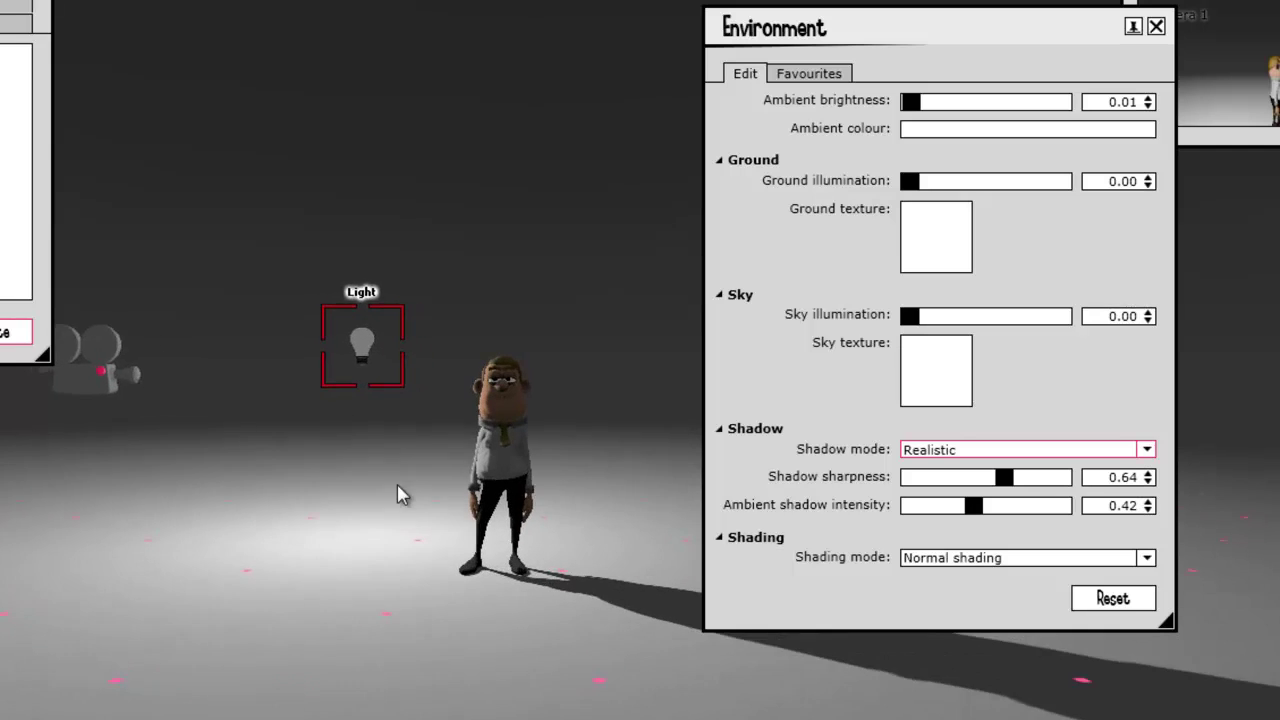
scroll(590, 448, "up", 5)
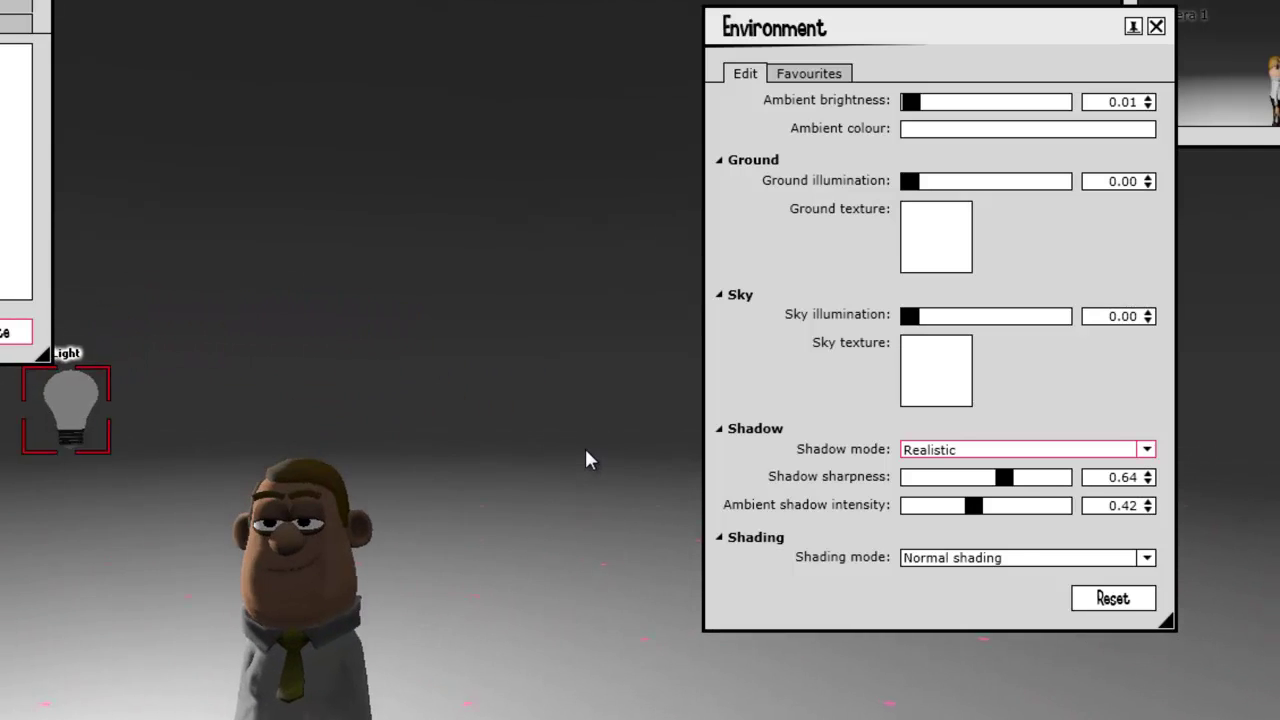
scroll(586, 458, "down", 3)
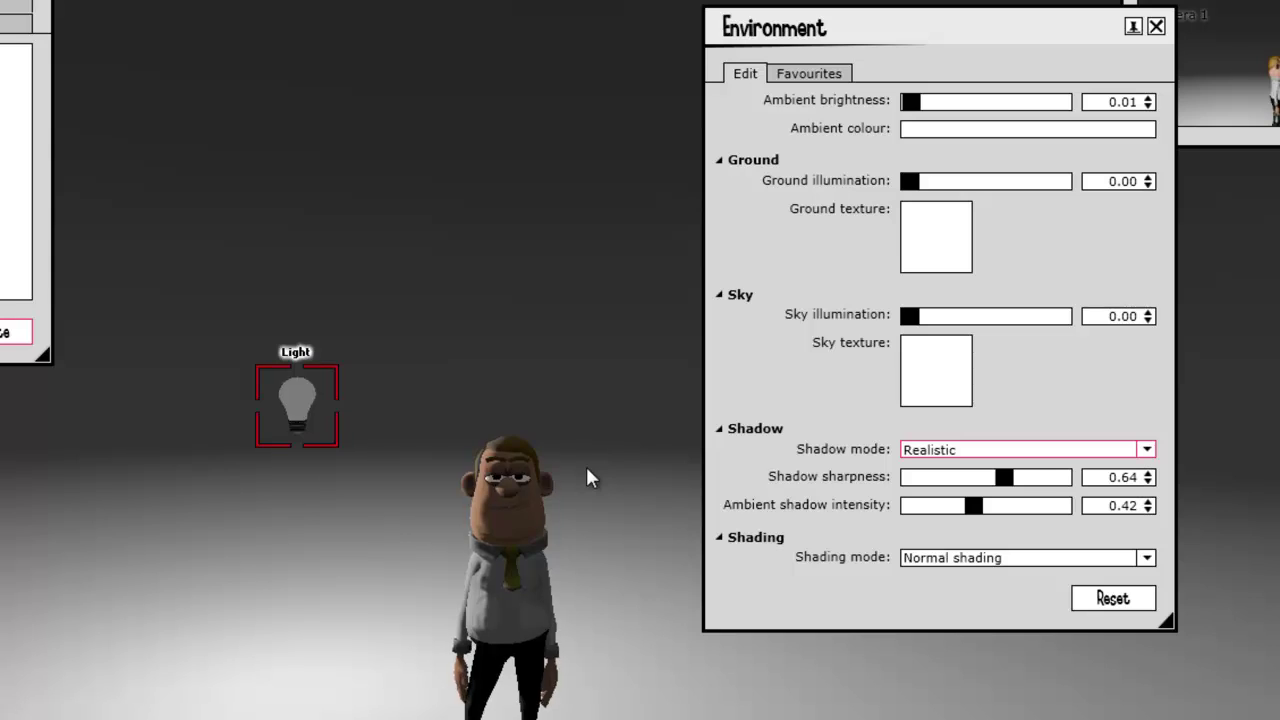
scroll(586, 476, "down", 4)
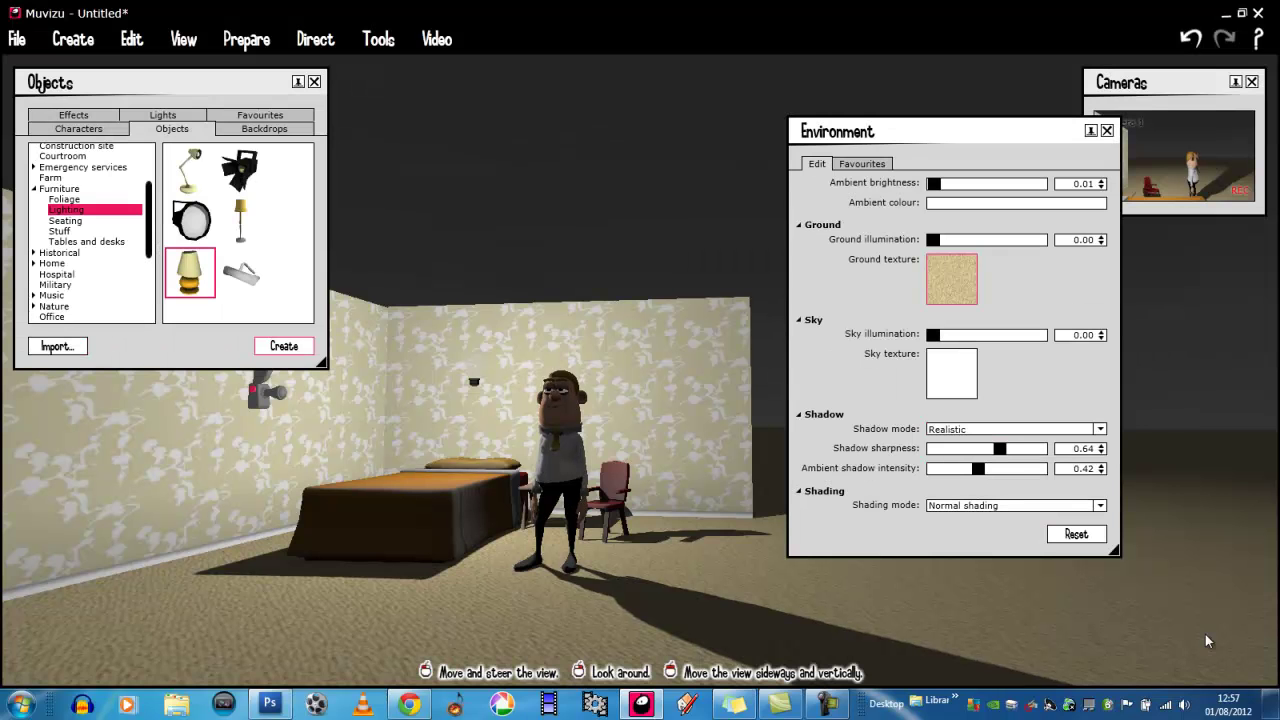
scroll(801, 626, "up", 5)
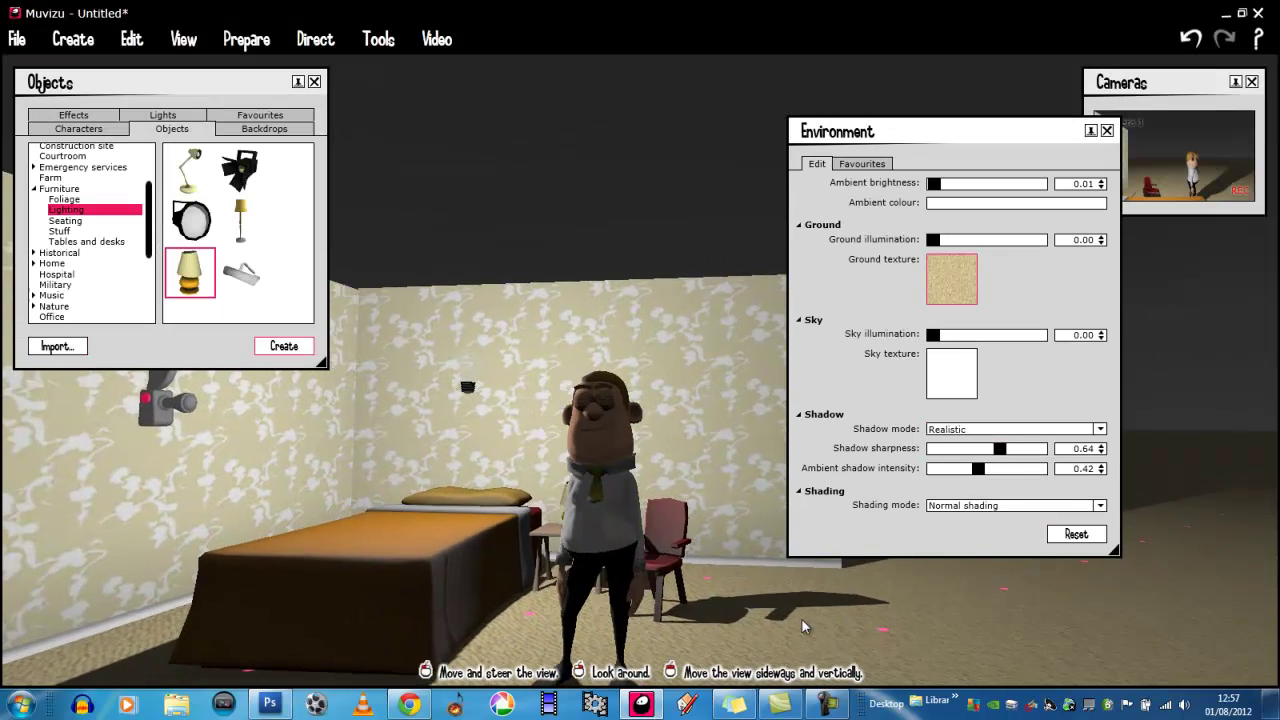
right_click_drag(580, 209, 580, 205)
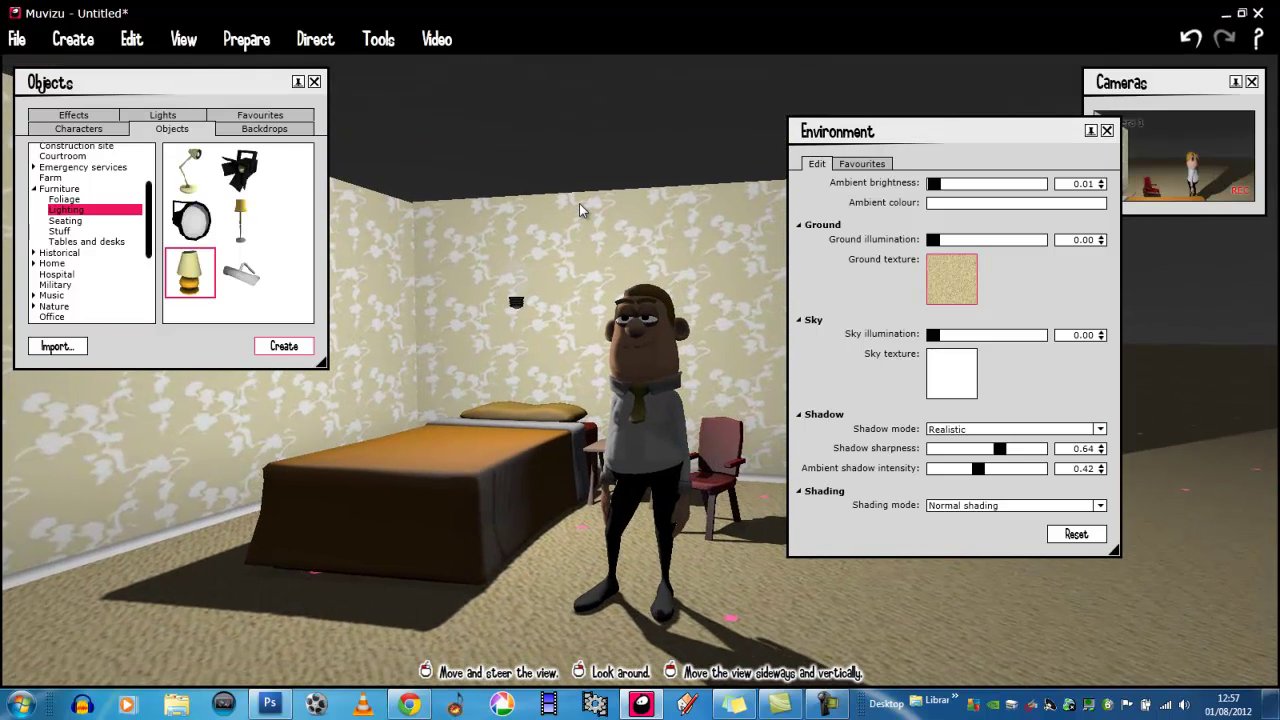
mouse_move(580, 204)
left_mouse_down()
mouse_move(589, 211)
mouse_move(579, 202)
left_mouse_up()
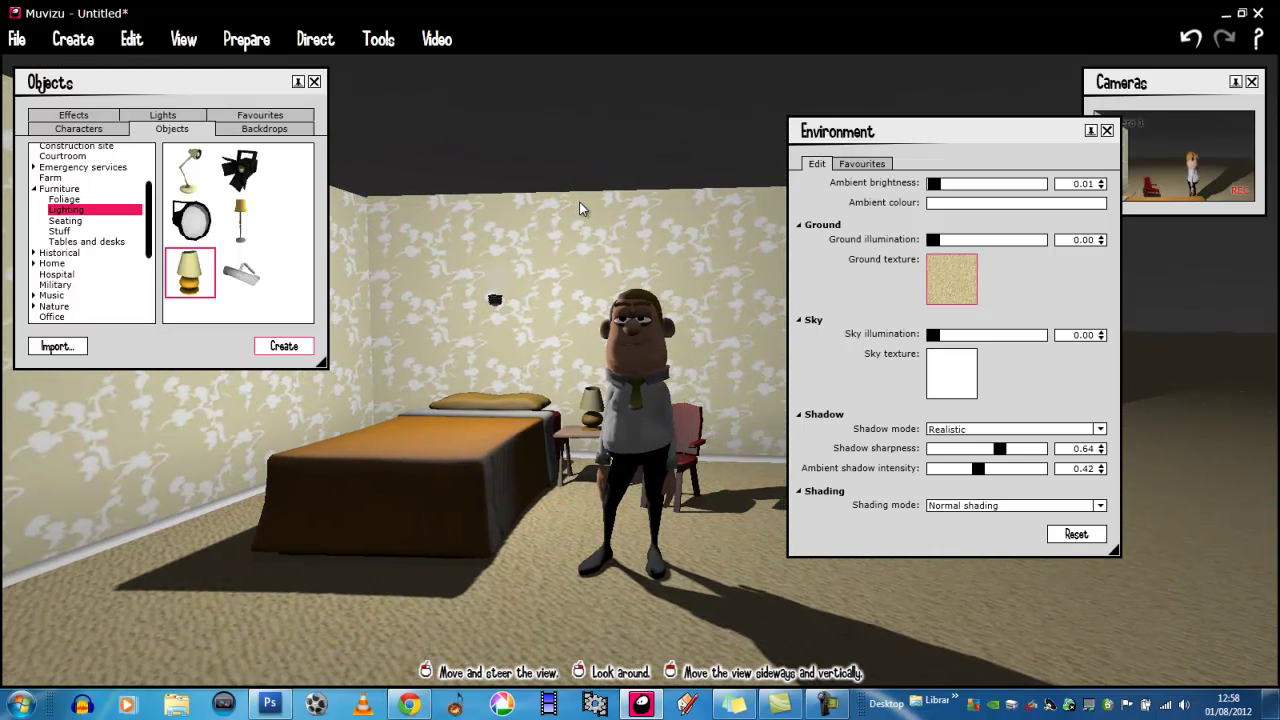
scroll(582, 208, "up", 1)
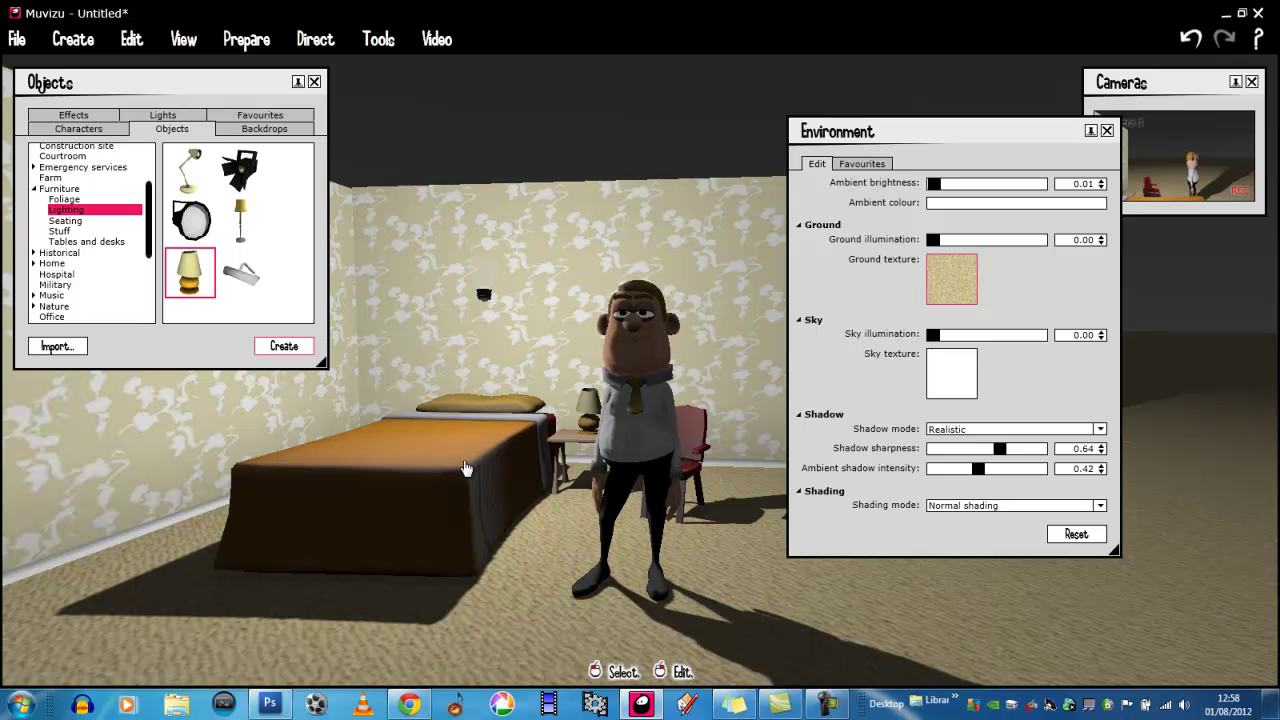
Step: Switch the single bed's Casts shadows option off and on several times, ending with it enabled
left_click(465, 468)
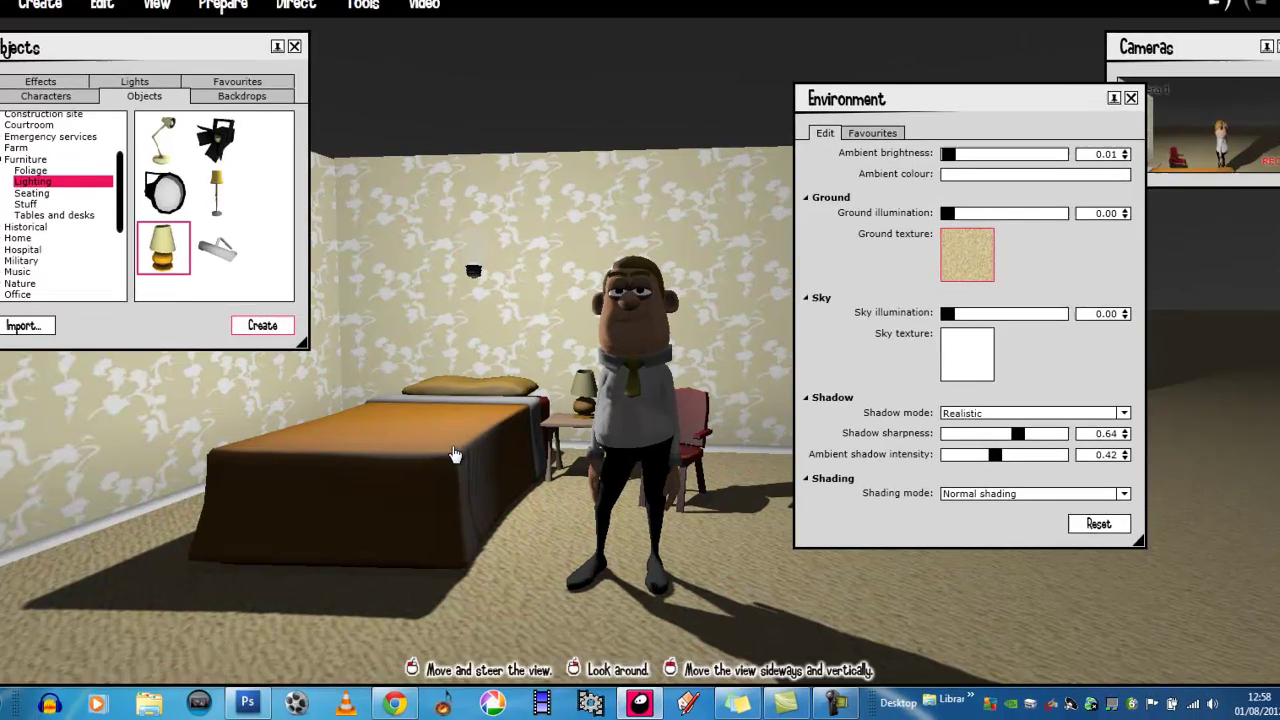
right_click(382, 359)
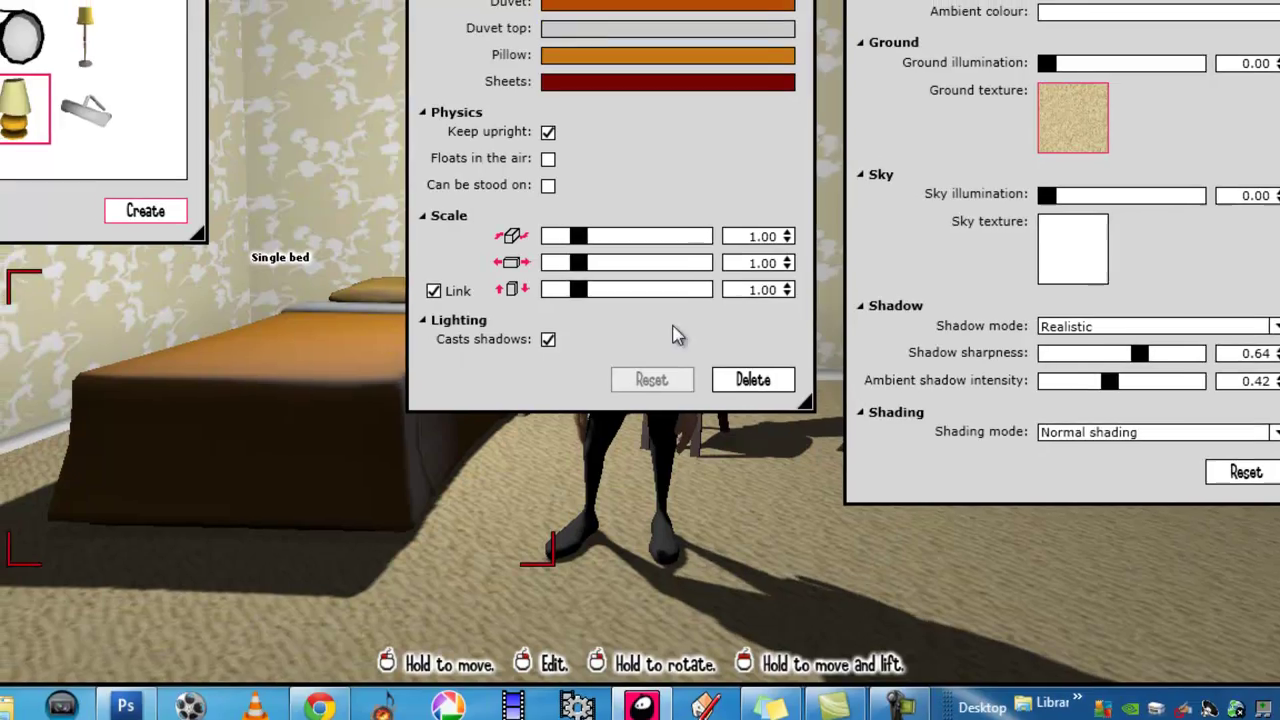
left_click_drag(600, 2, 1134, 86)
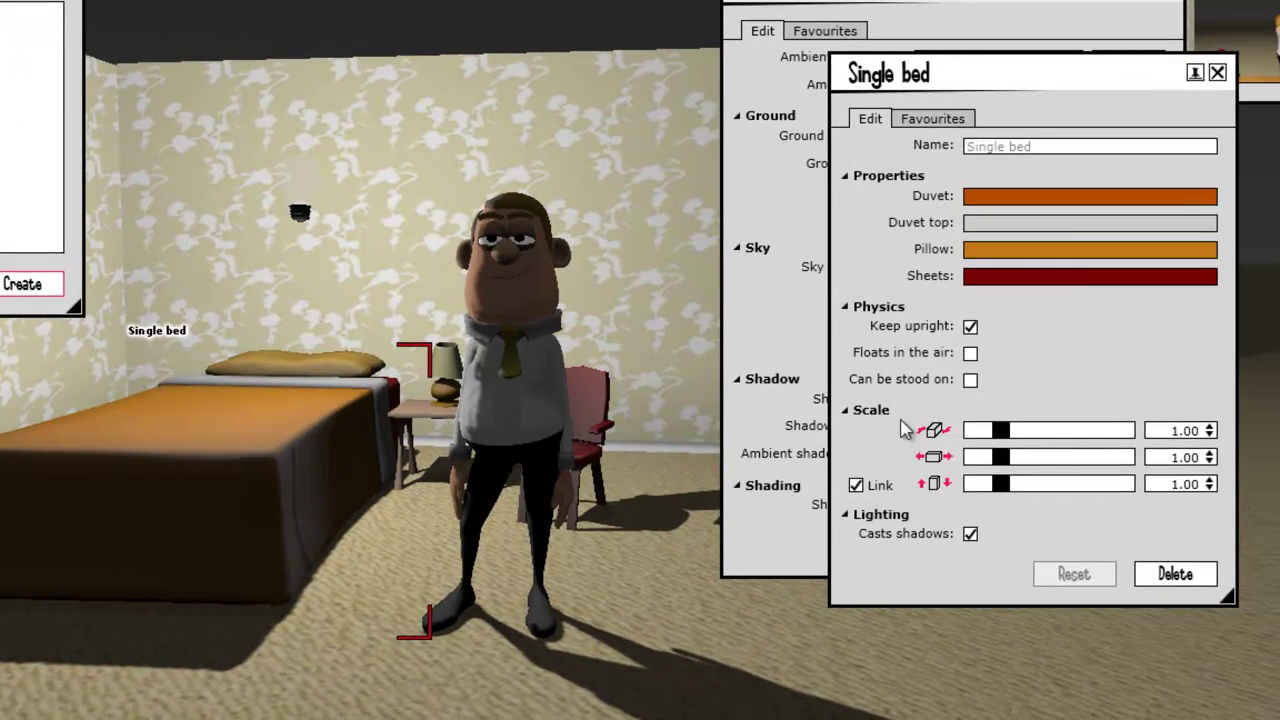
left_click(970, 535)
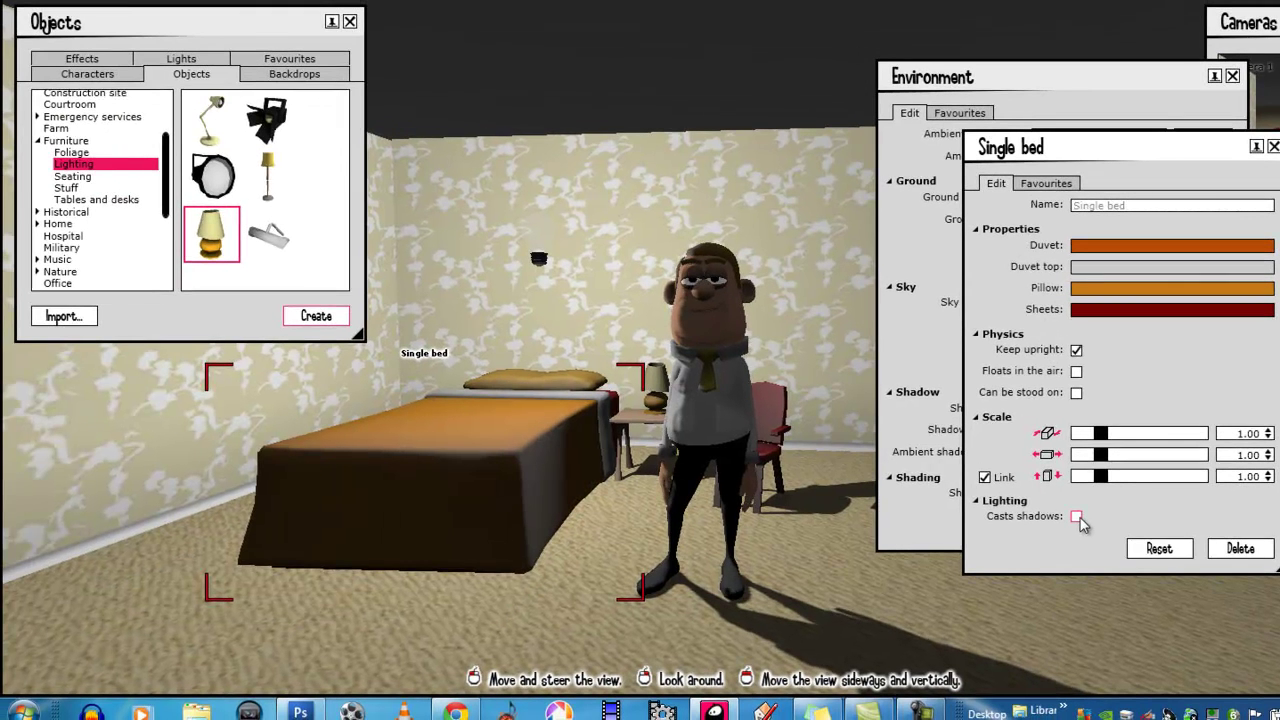
left_click(1077, 517)
left_click(1077, 517)
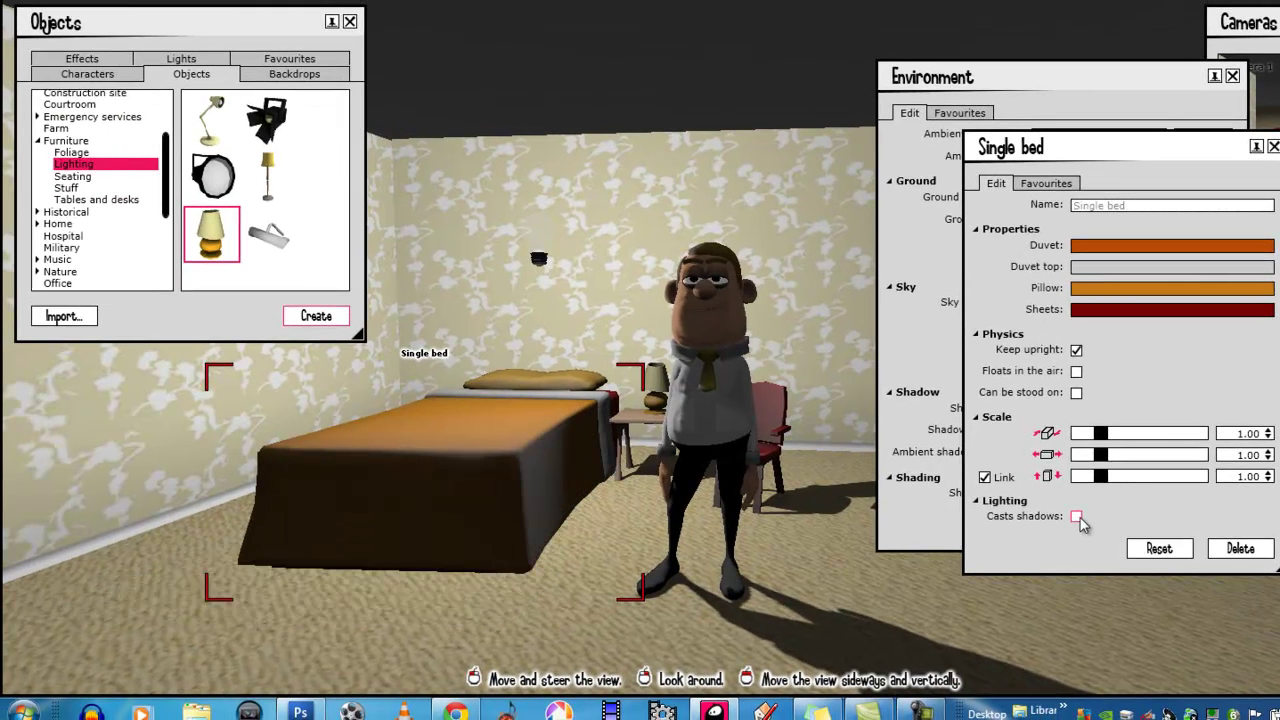
left_click(1077, 517)
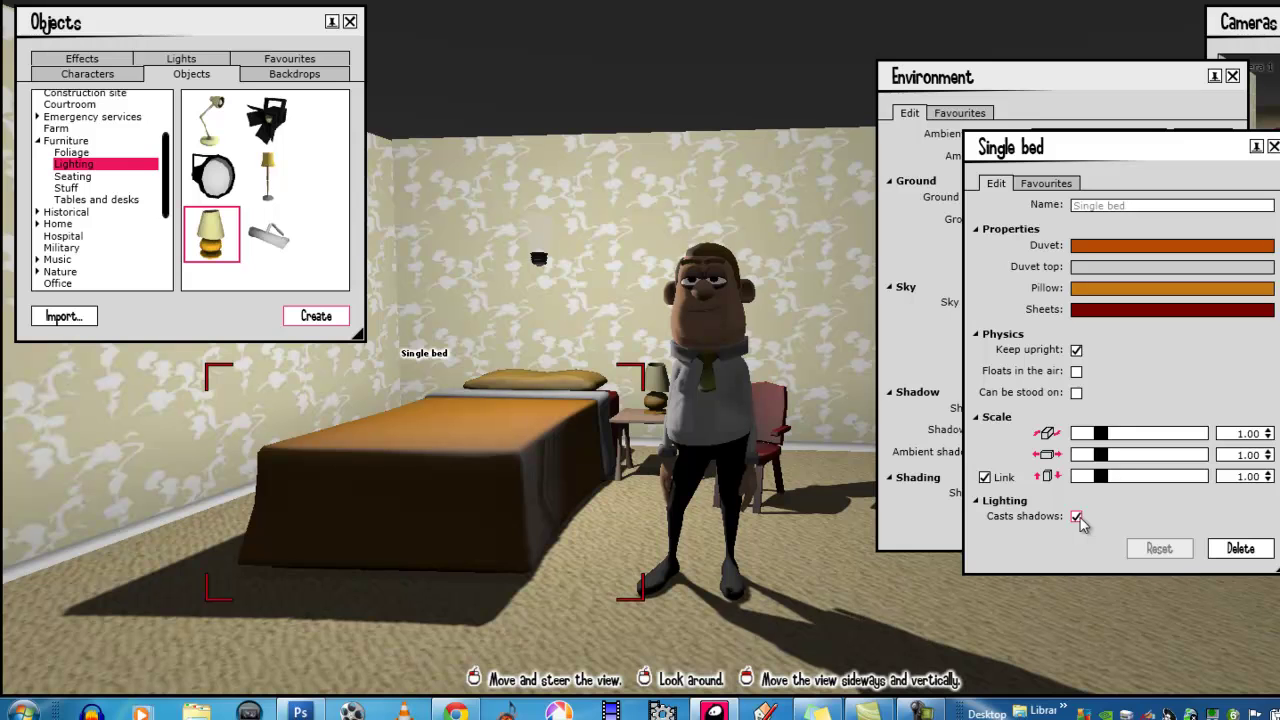
left_click(1077, 517)
left_click(1077, 517)
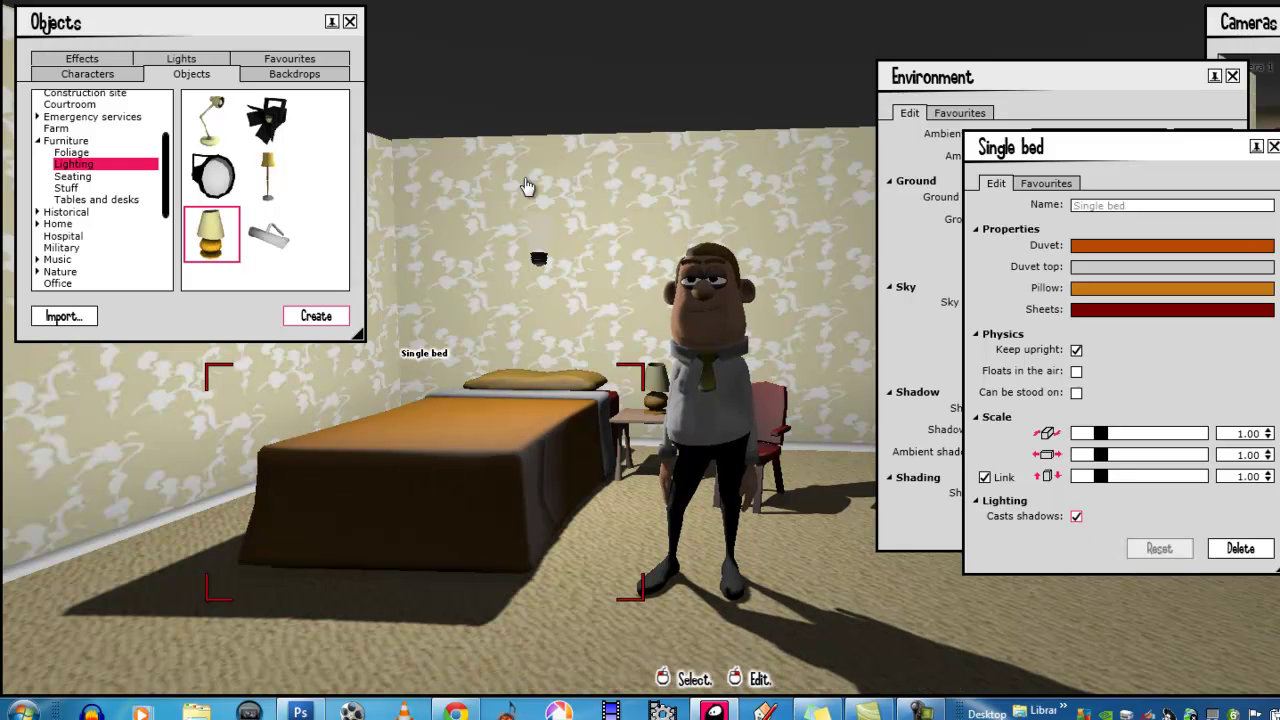
Step: Close the Objects, Single bed and Environment windows and raise the light above the bedroom's back wall
left_click(350, 22)
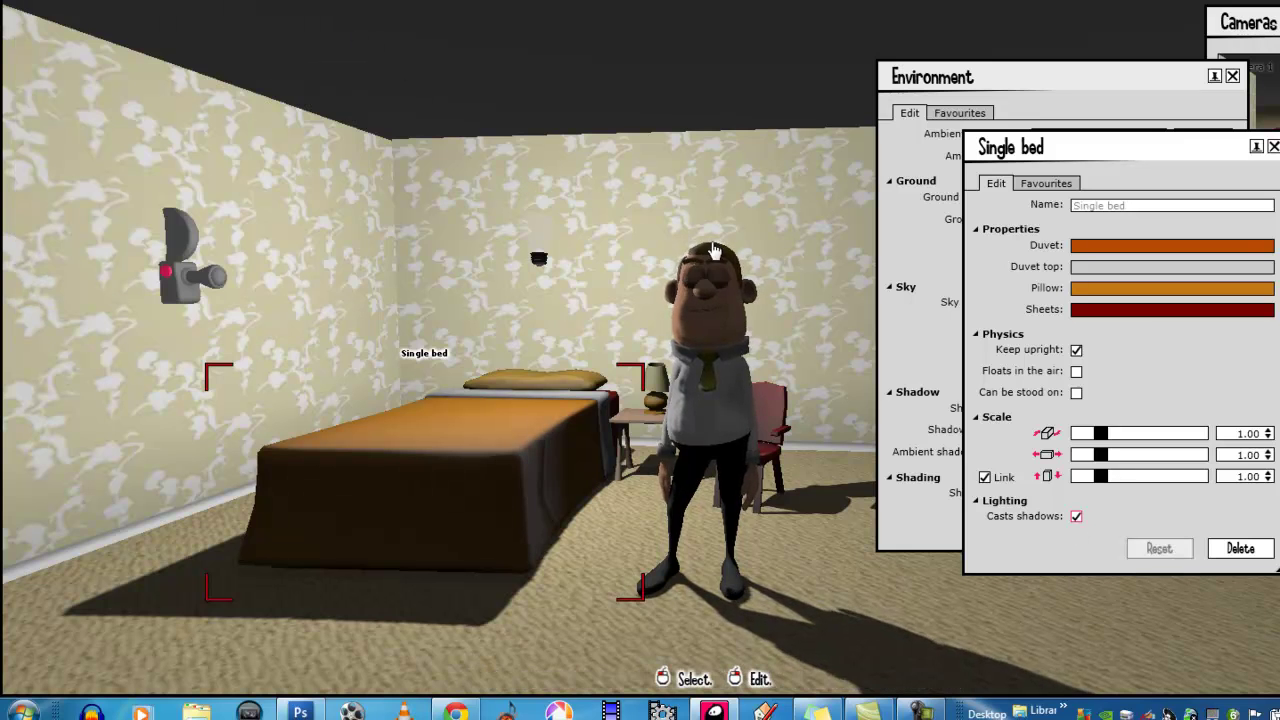
left_click(1273, 148)
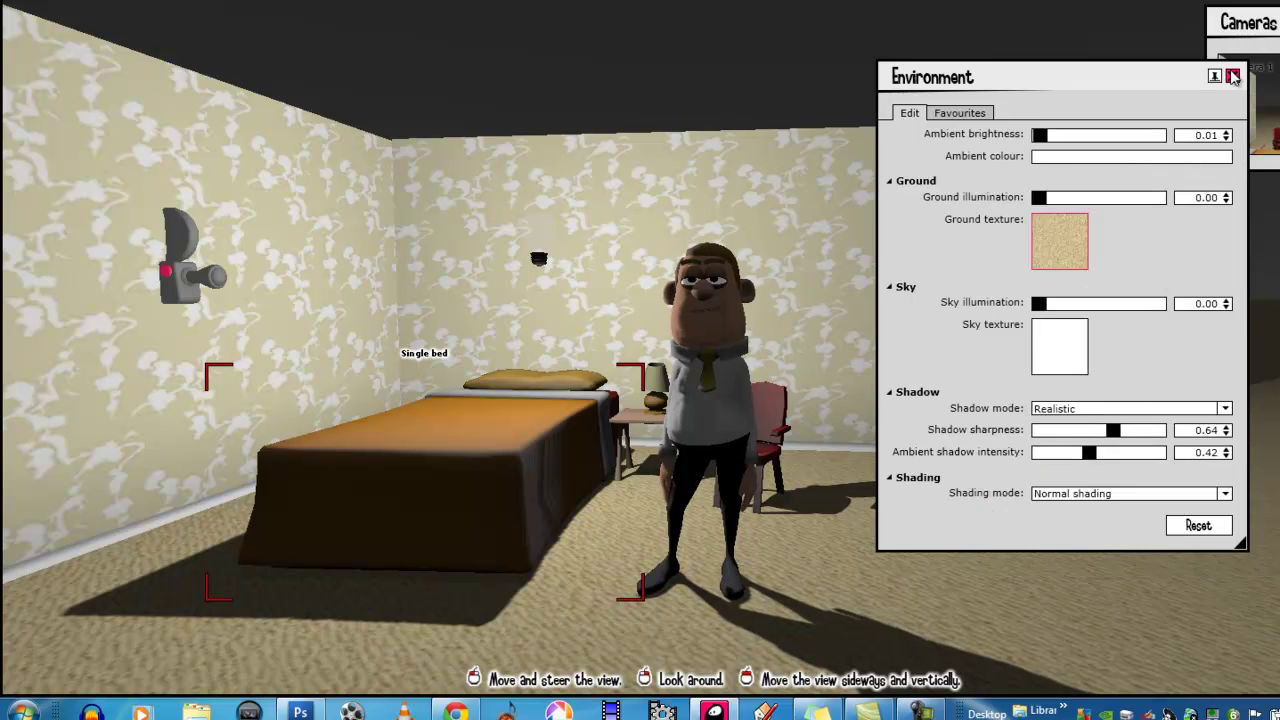
left_click(1234, 77)
left_click(538, 224)
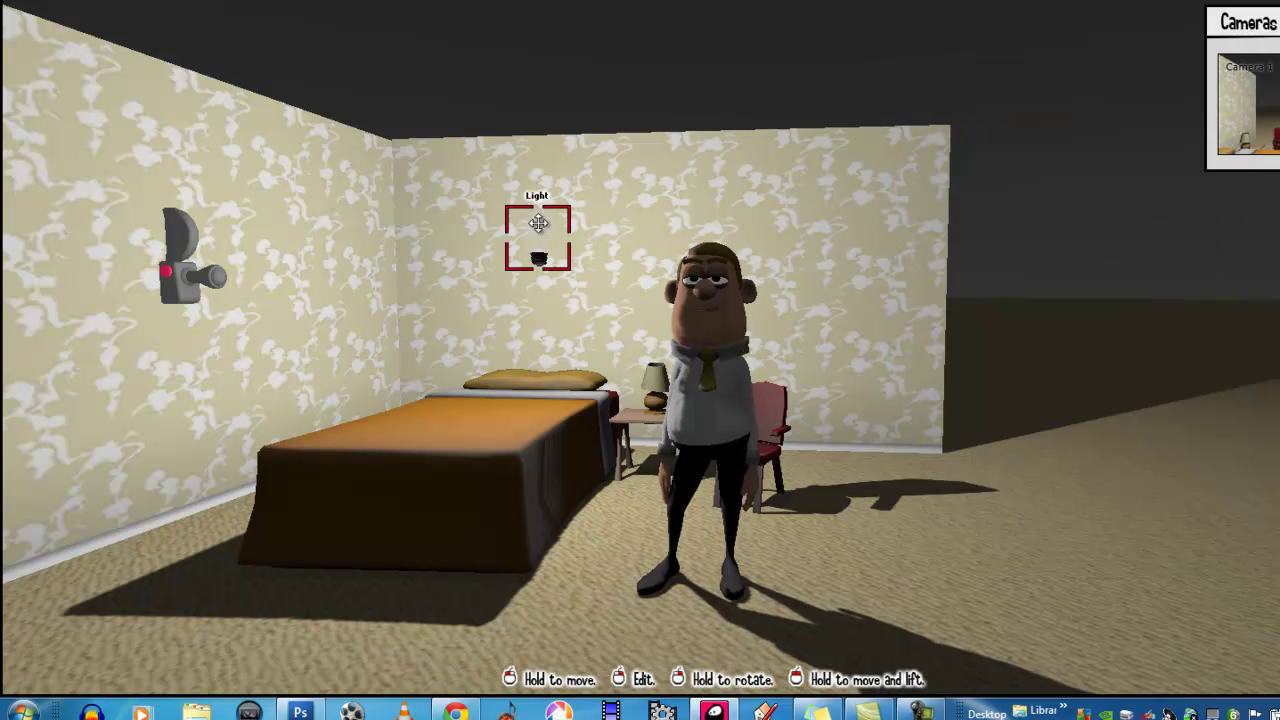
mouse_move(538, 224)
left_mouse_down()
mouse_move(608, 230)
mouse_move(568, 225)
mouse_move(538, 199)
mouse_move(538, 33)
mouse_move(538, 225)
left_mouse_up()
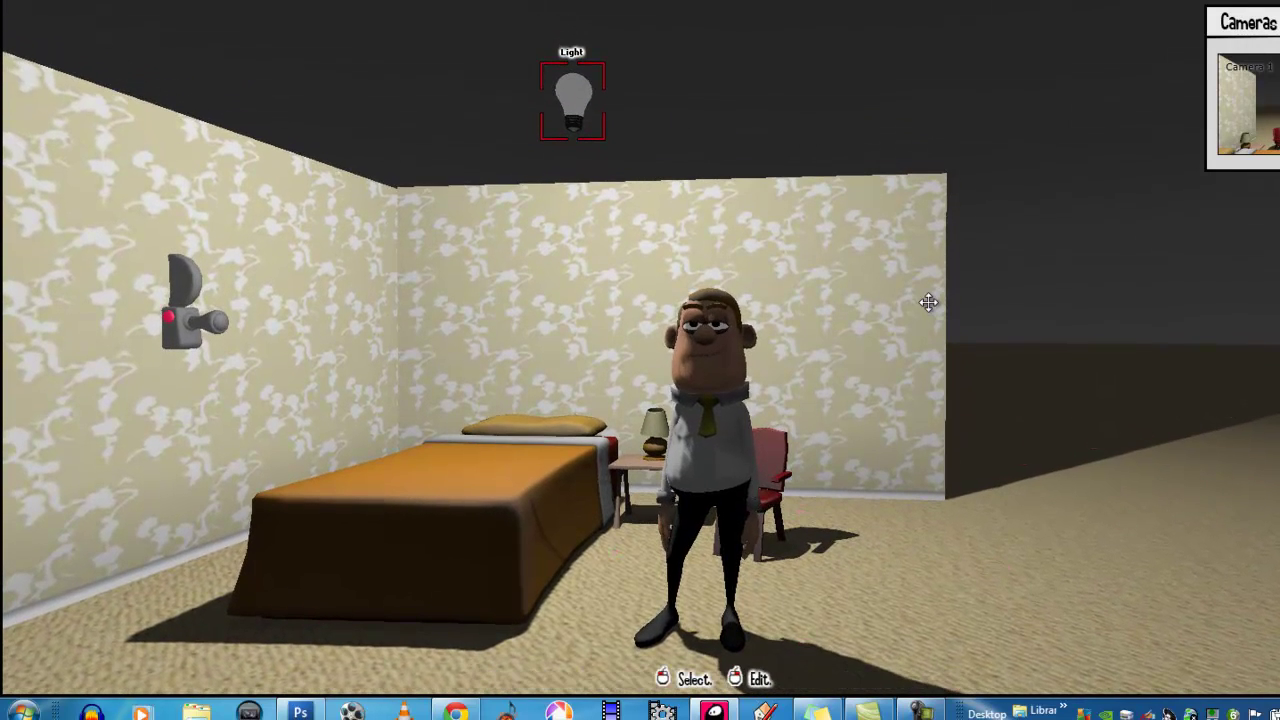
Step: Try several Brightness and Distance values for the light above the back wall, ending at Brightness 0.40 and Distance 1951.25
left_click(574, 98)
left_click_drag(785, 91, 1017, 94)
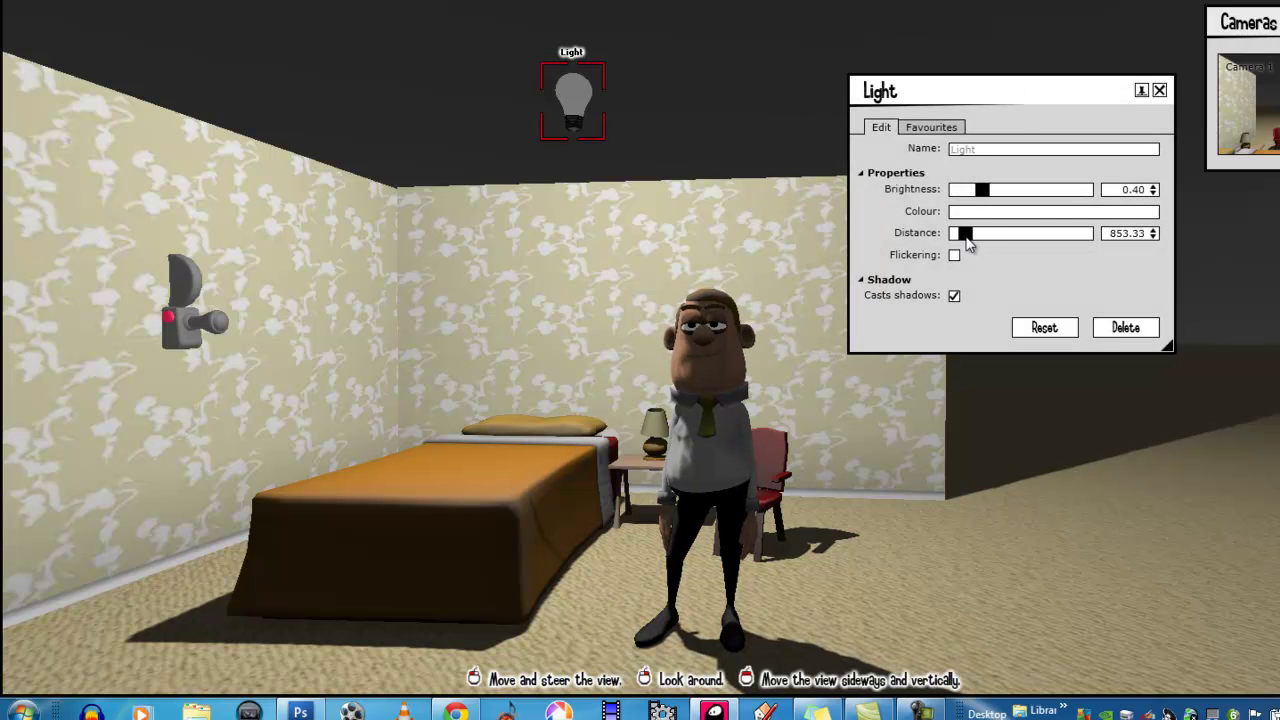
left_click_drag(968, 243, 961, 243)
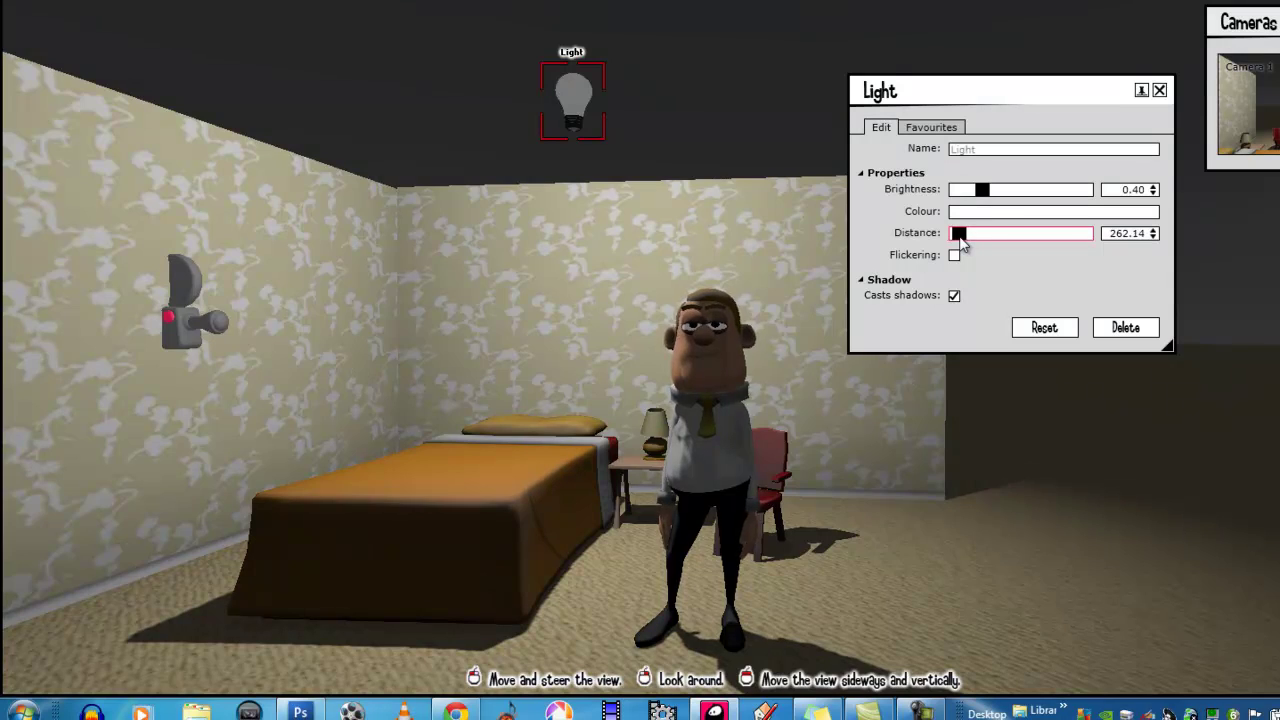
left_click_drag(985, 200, 969, 235)
left_click_drag(1010, 193, 987, 196)
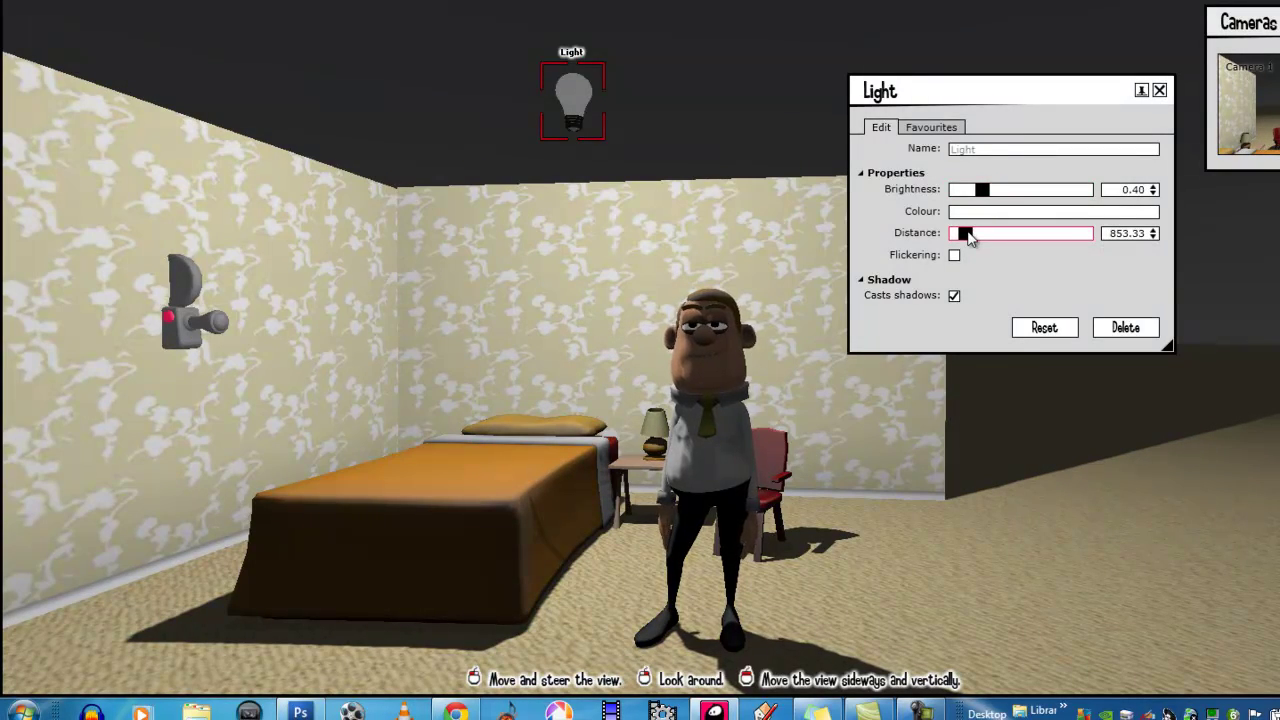
left_click_drag(987, 196, 981, 196)
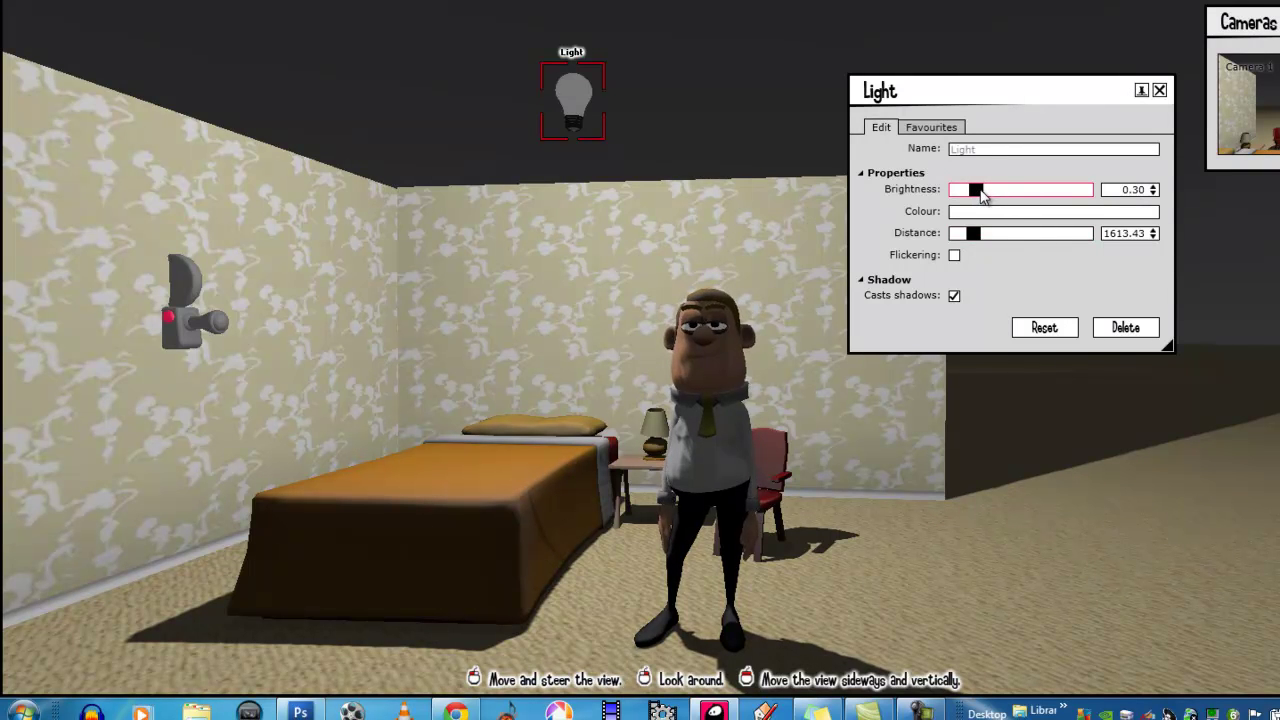
left_click_drag(975, 243, 984, 245)
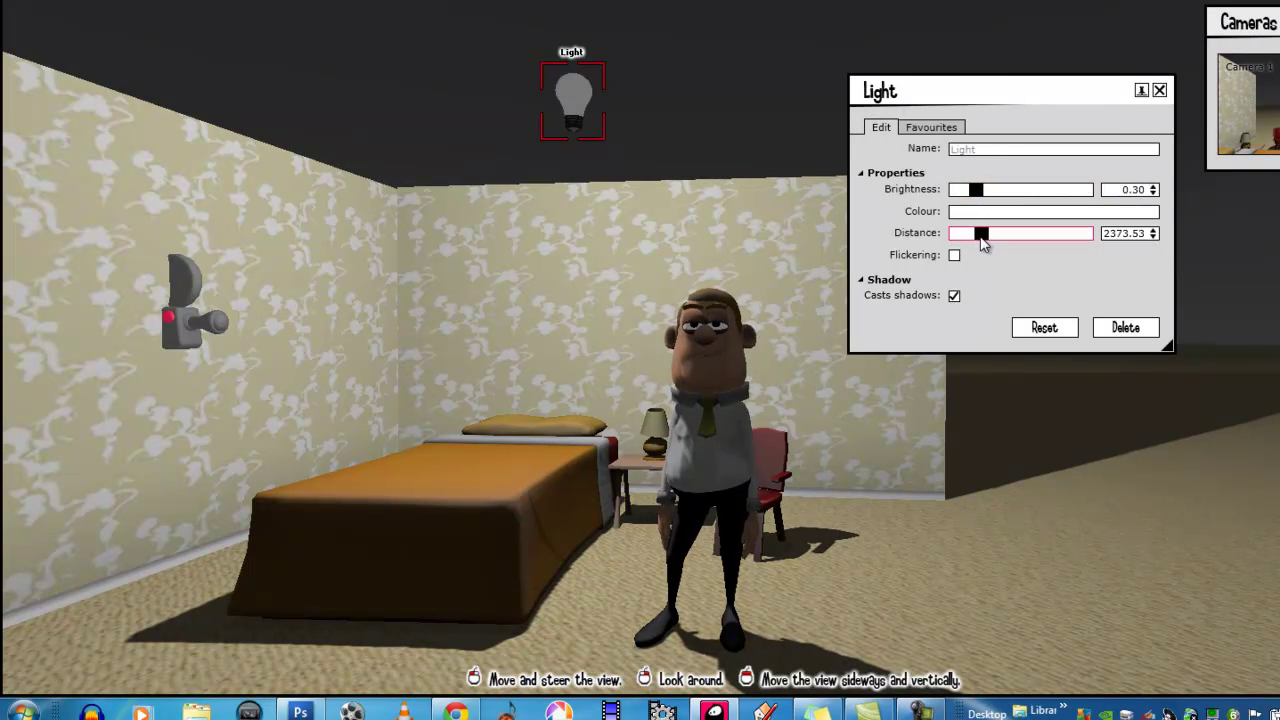
left_click_drag(978, 200, 983, 198)
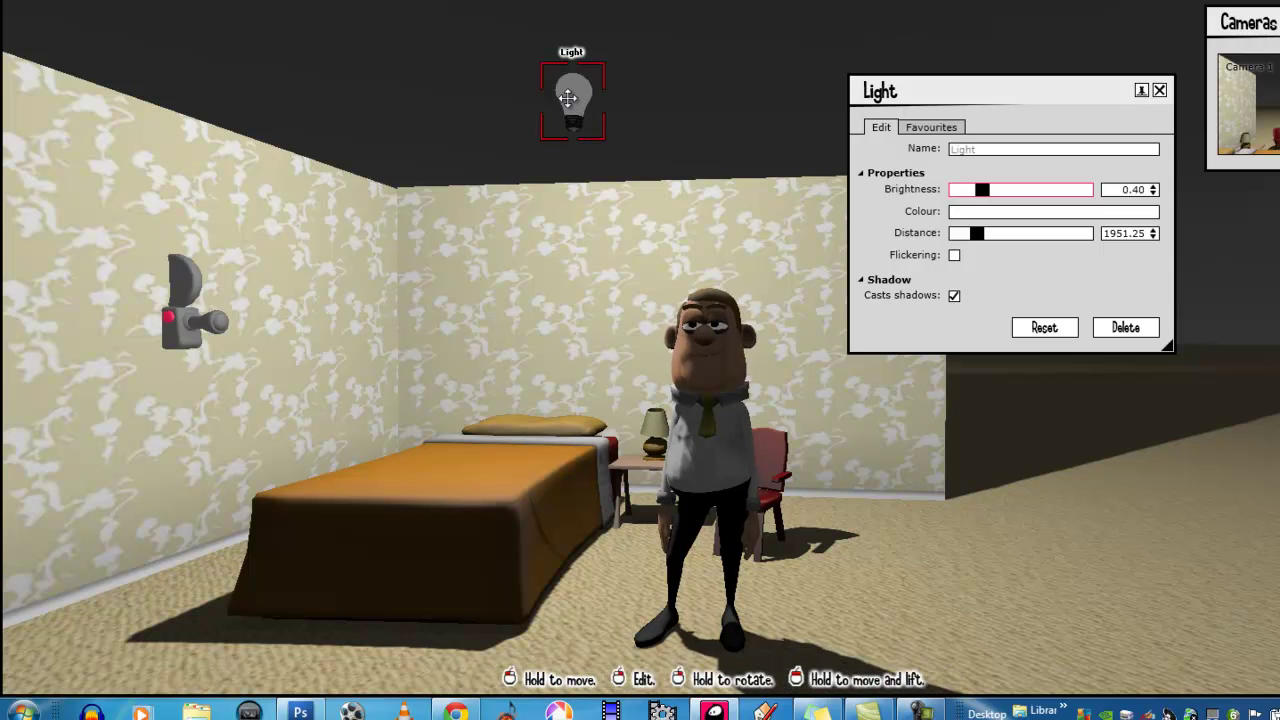
Step: Lower the light to the table lamp on the bedside table
left_click_drag(568, 98, 568, 97)
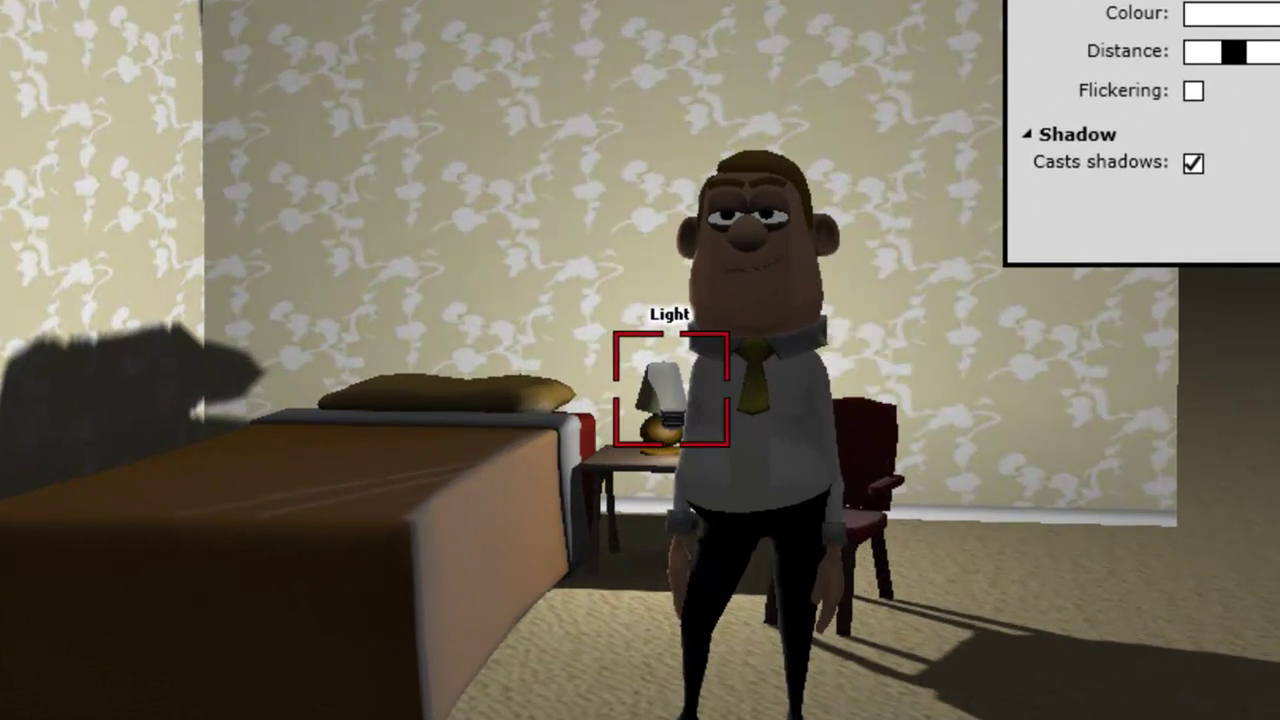
left_click_drag(680, 388, 668, 389)
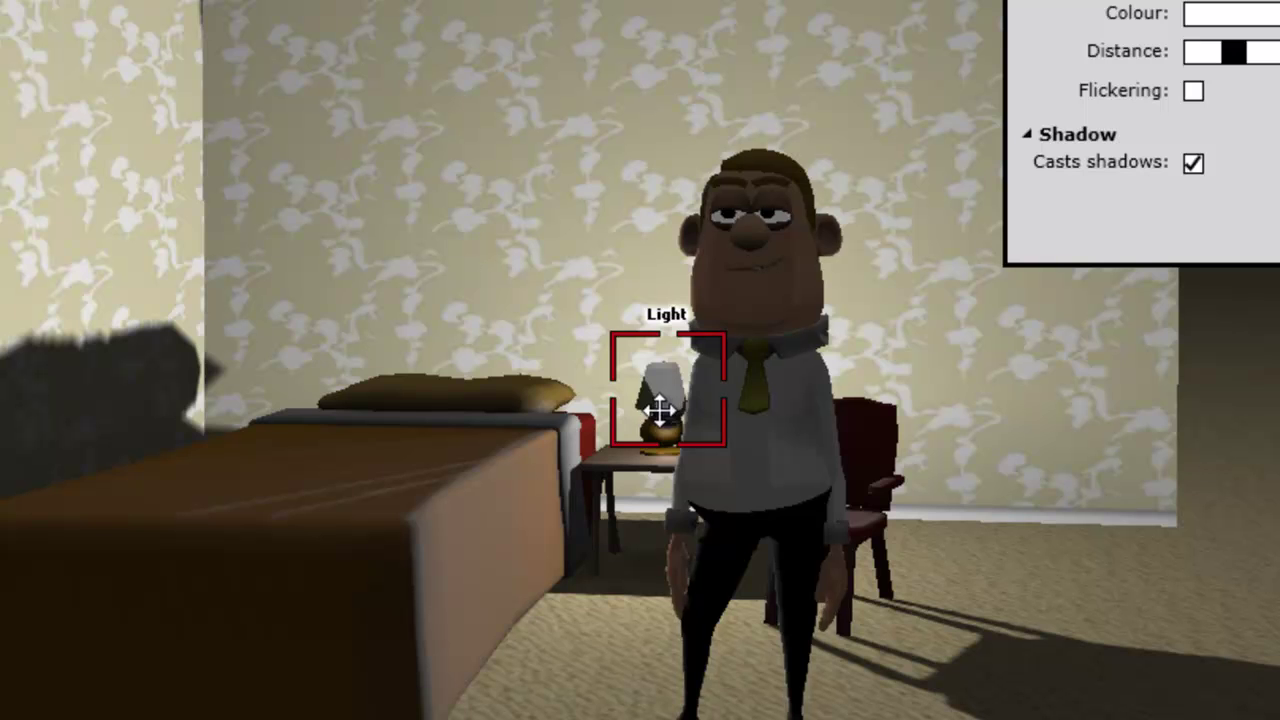
scroll(655, 400, "up", 5)
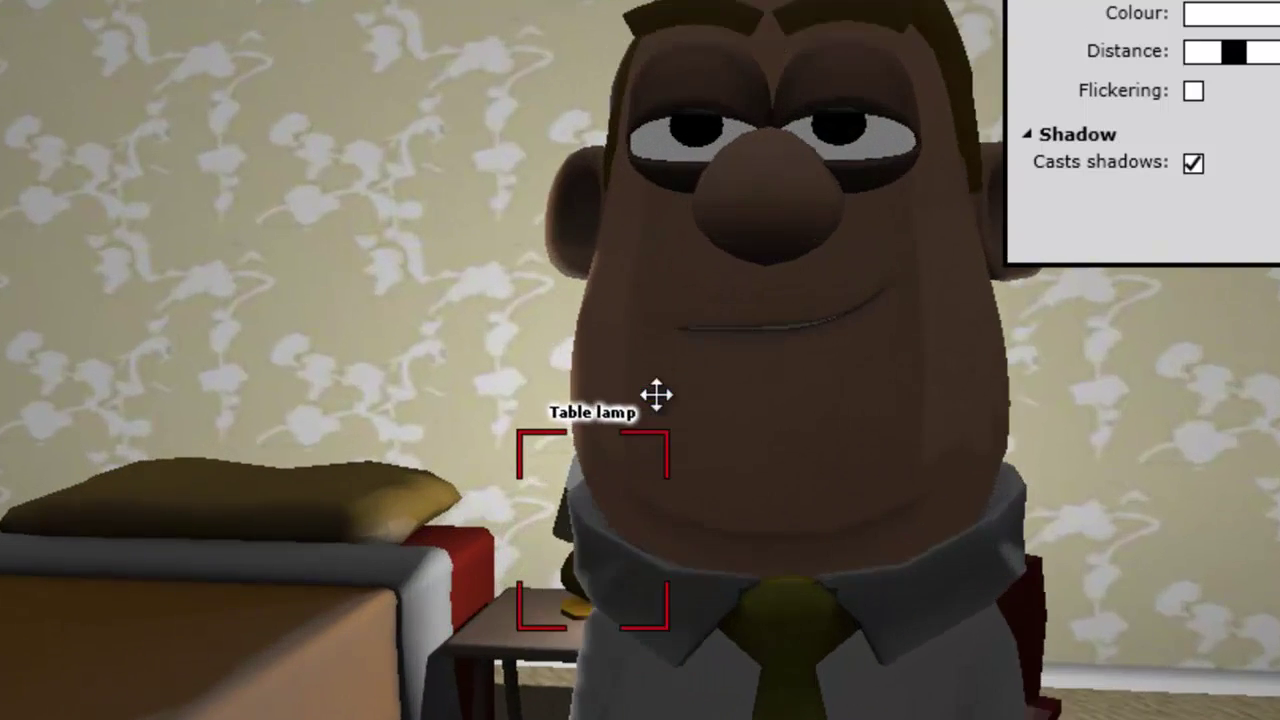
left_click_drag(656, 395, 657, 394)
right_click_drag(657, 394, 660, 397)
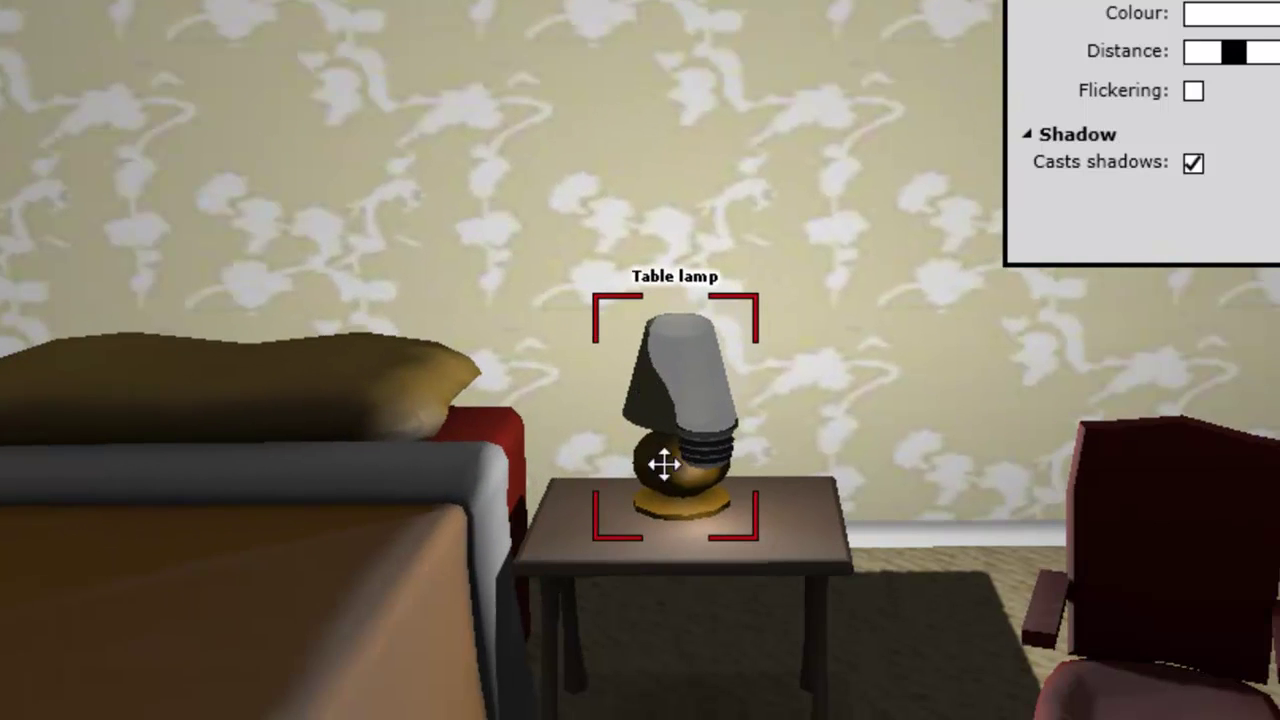
Step: Turn off the Casts shadows option of the table lamp, with the light moved in front of it
left_click(657, 474)
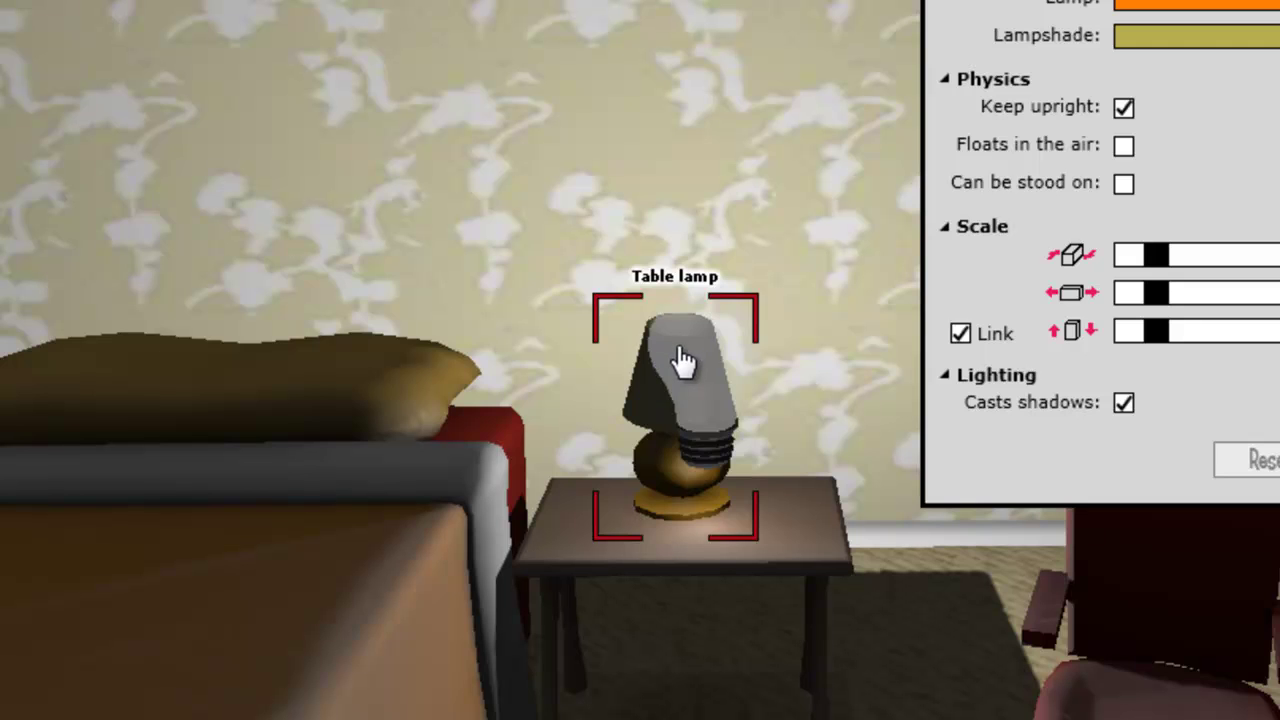
left_click(679, 350)
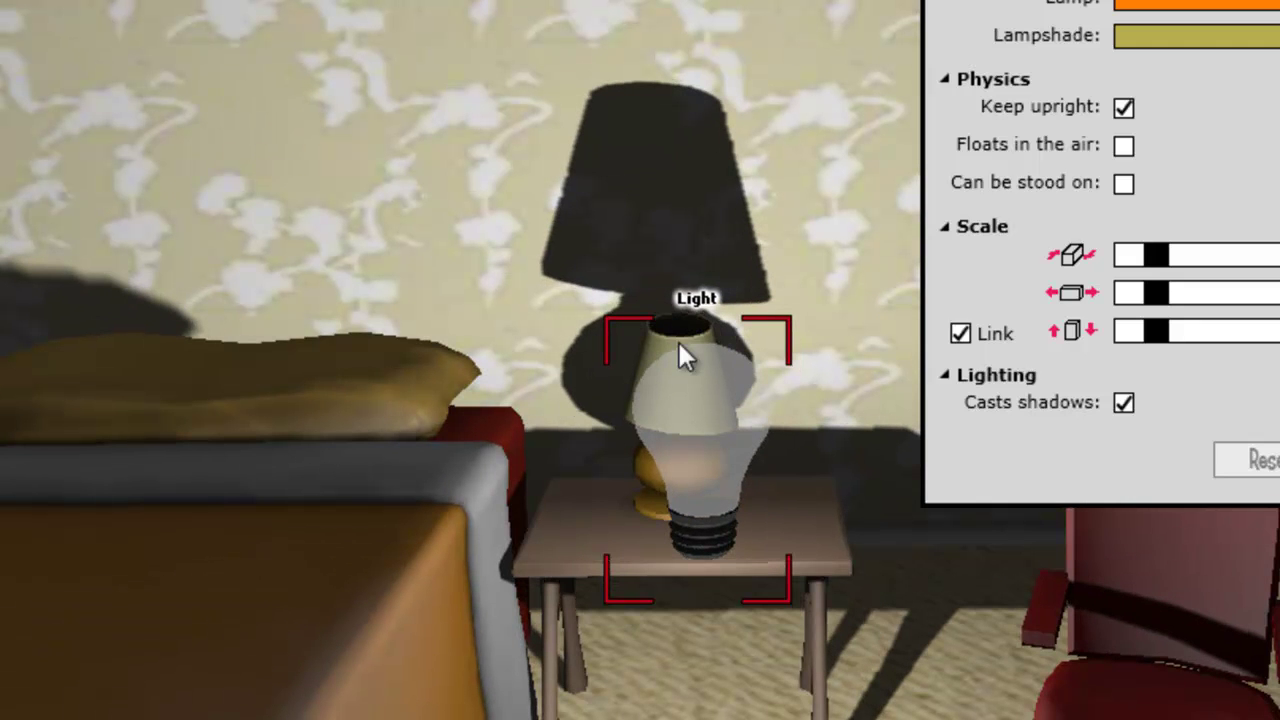
left_click(1121, 401)
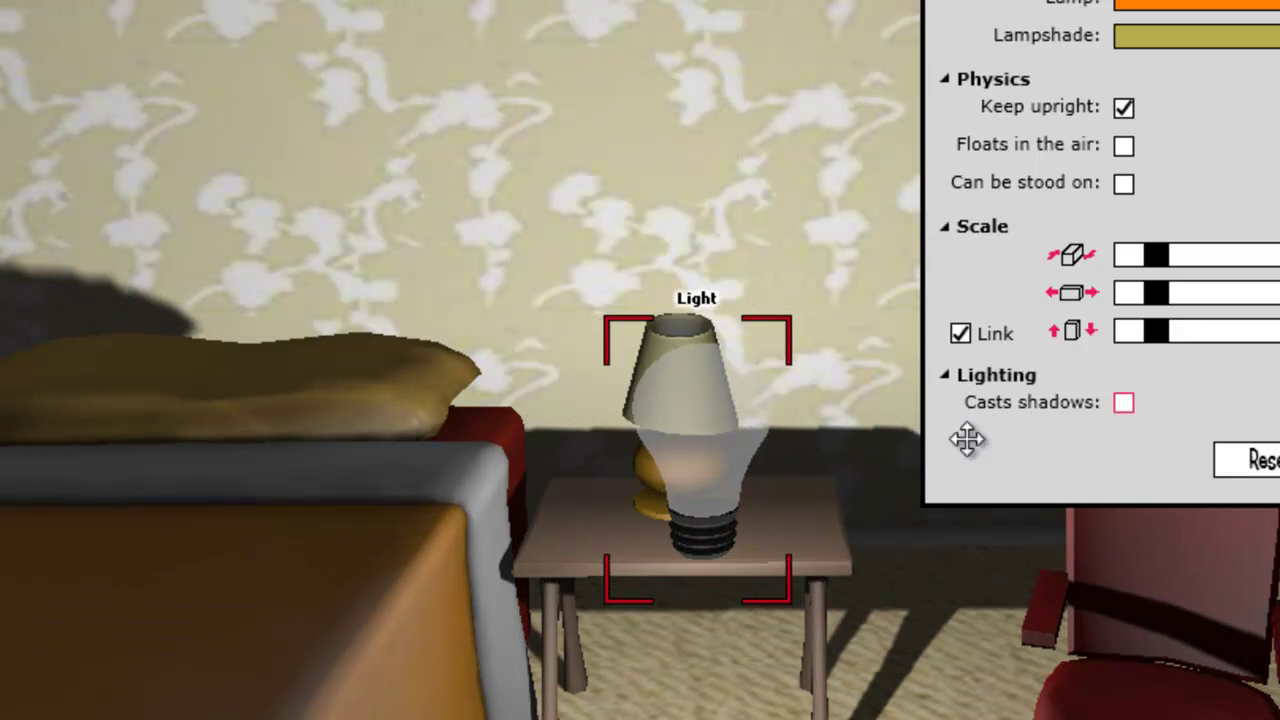
Step: Move the light back to the table lamp and raise it to the top of the lampshade
left_click_drag(712, 428, 712, 427)
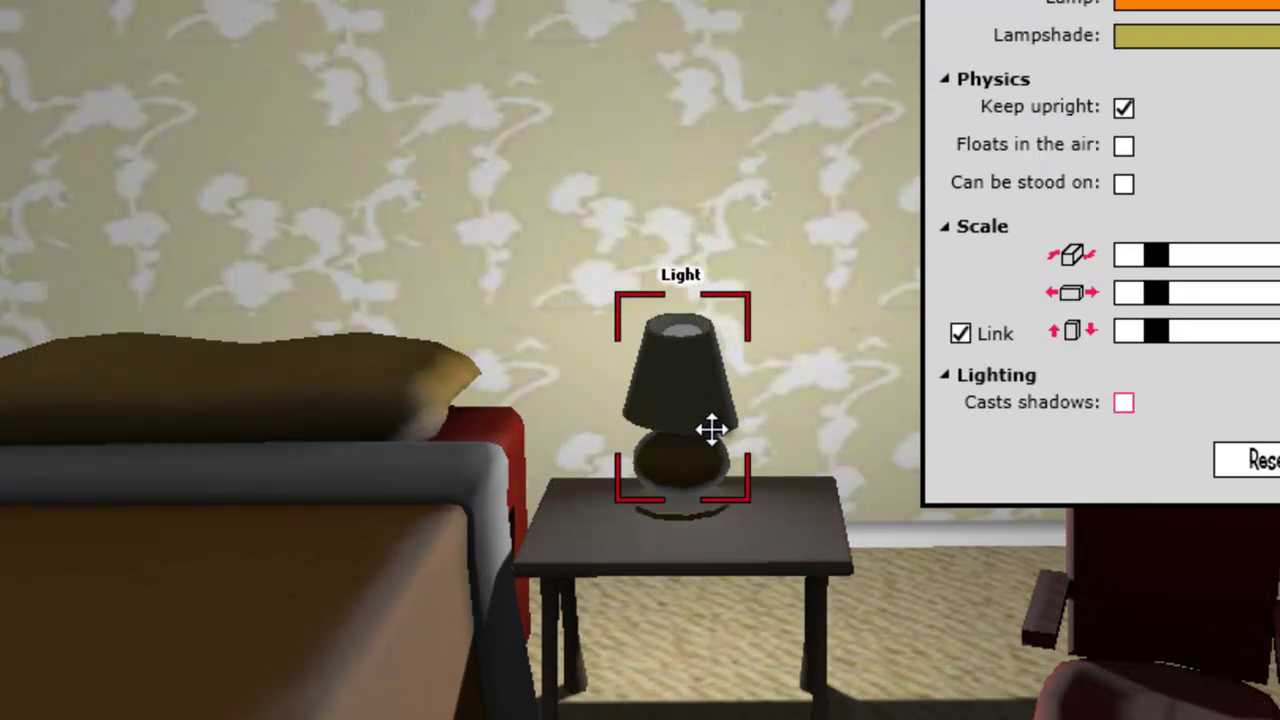
left_click(712, 428)
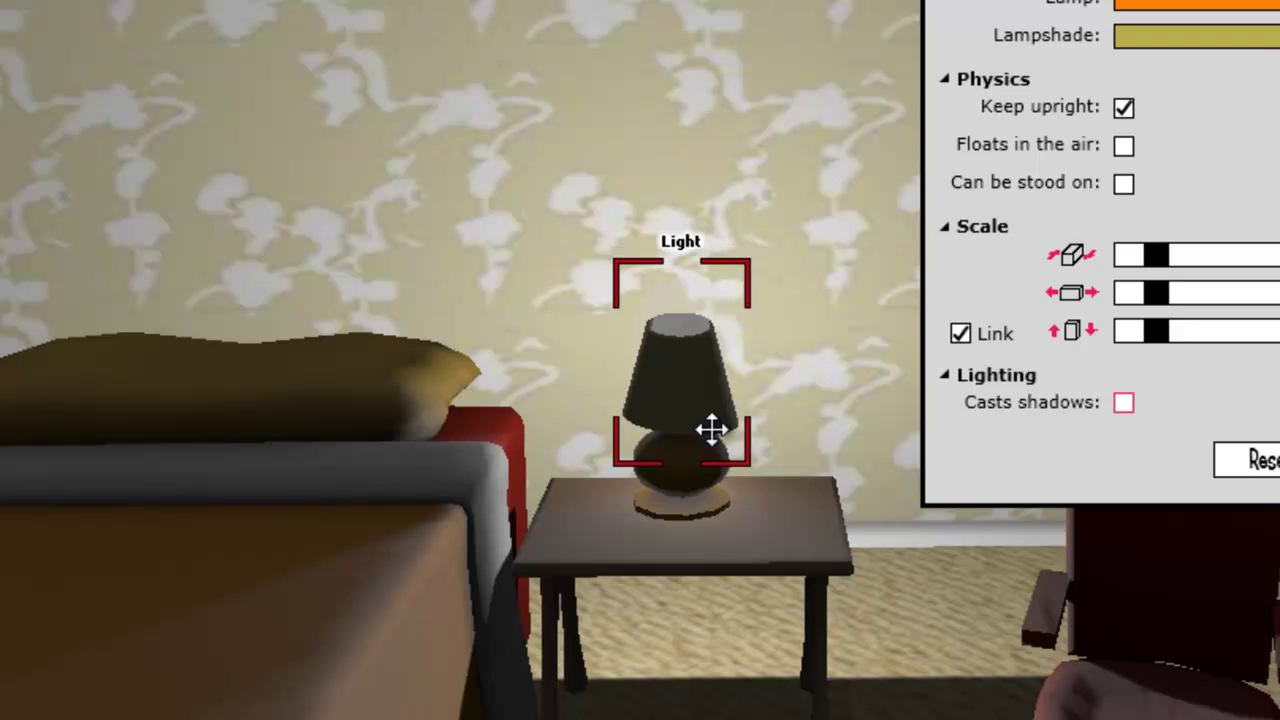
left_click(712, 427)
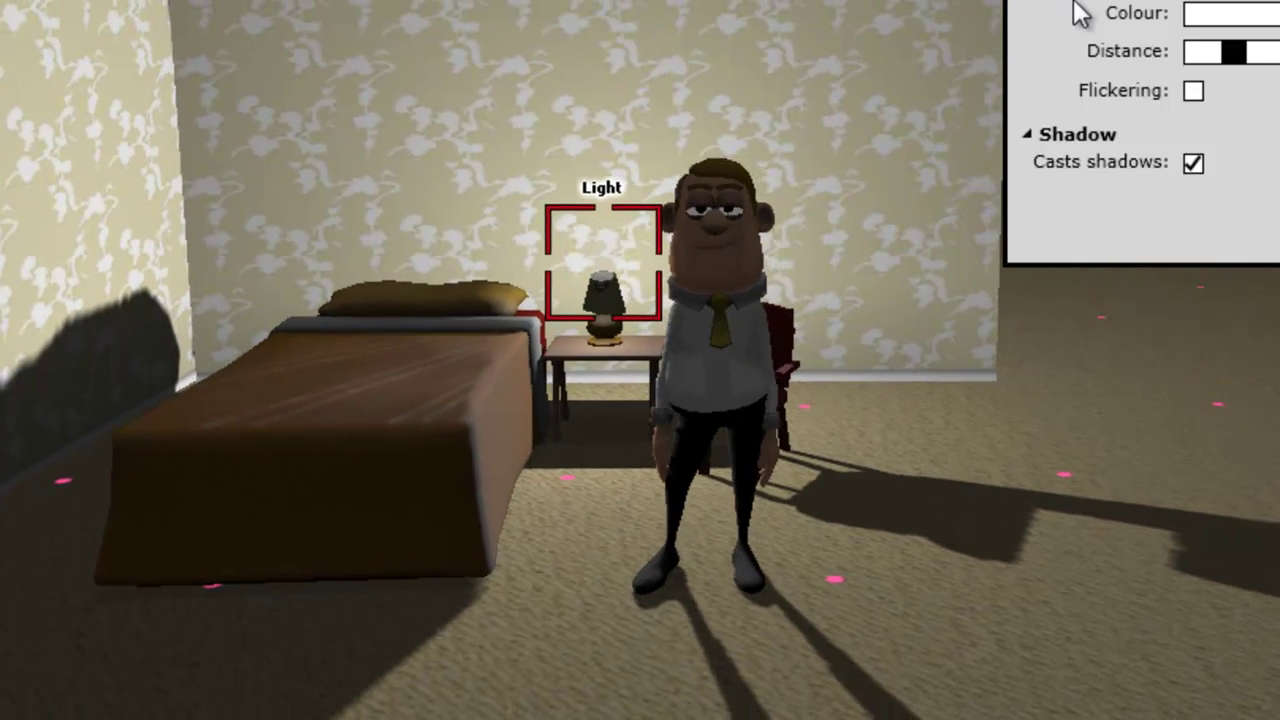
Step: Set the light's Distance to 177.69, Brightness to 0.69 and colour to pale yellow with RGB 255, 231, 170
left_click_drag(1241, 62, 1202, 57)
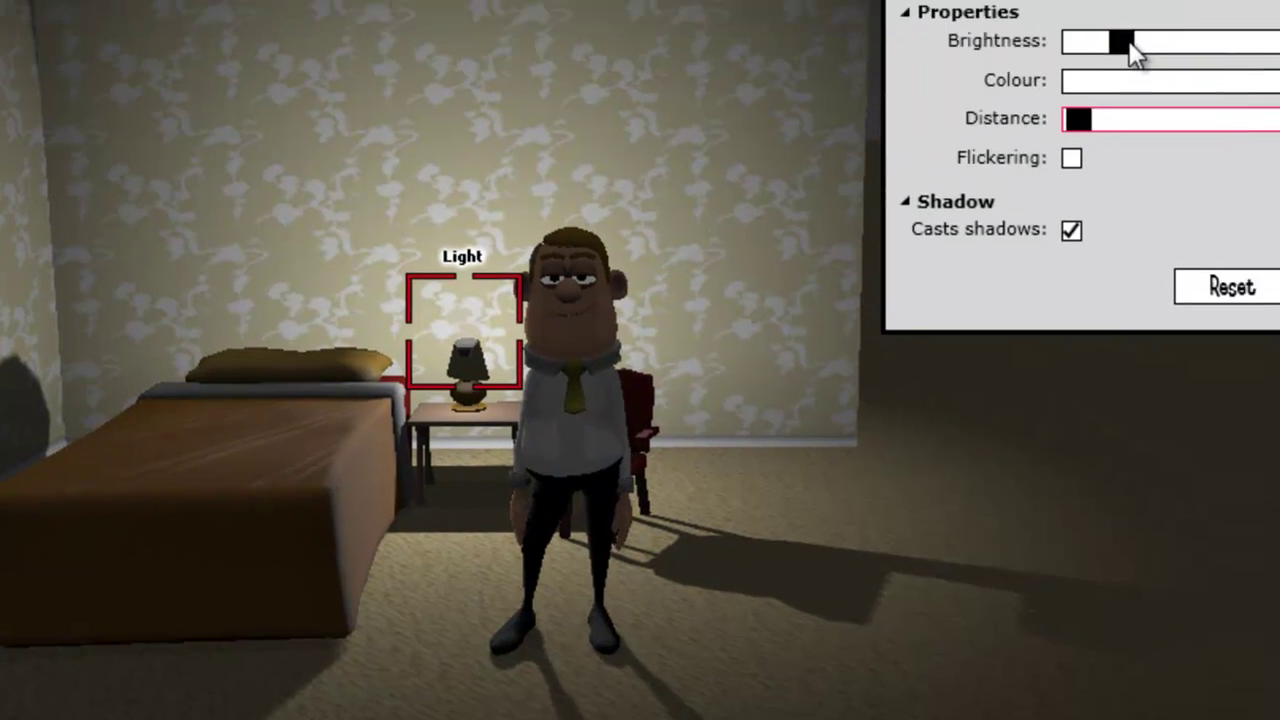
left_click_drag(823, 211, 862, 223)
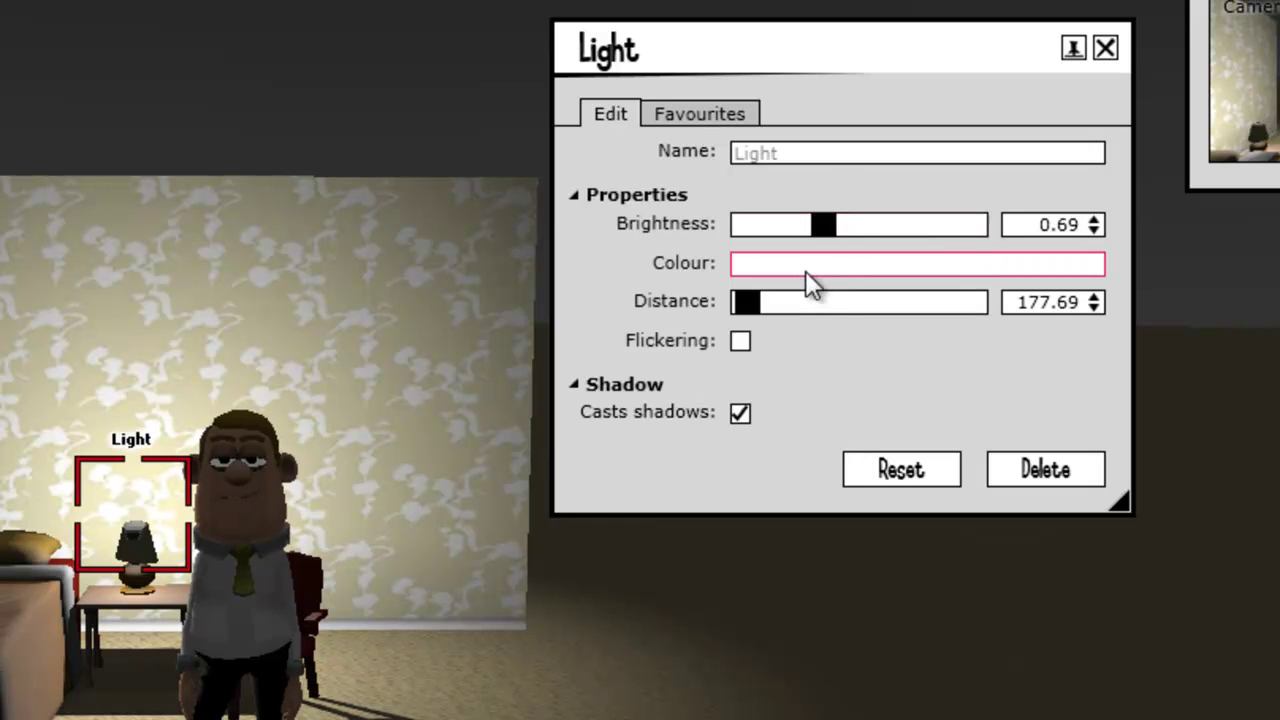
left_click(859, 258)
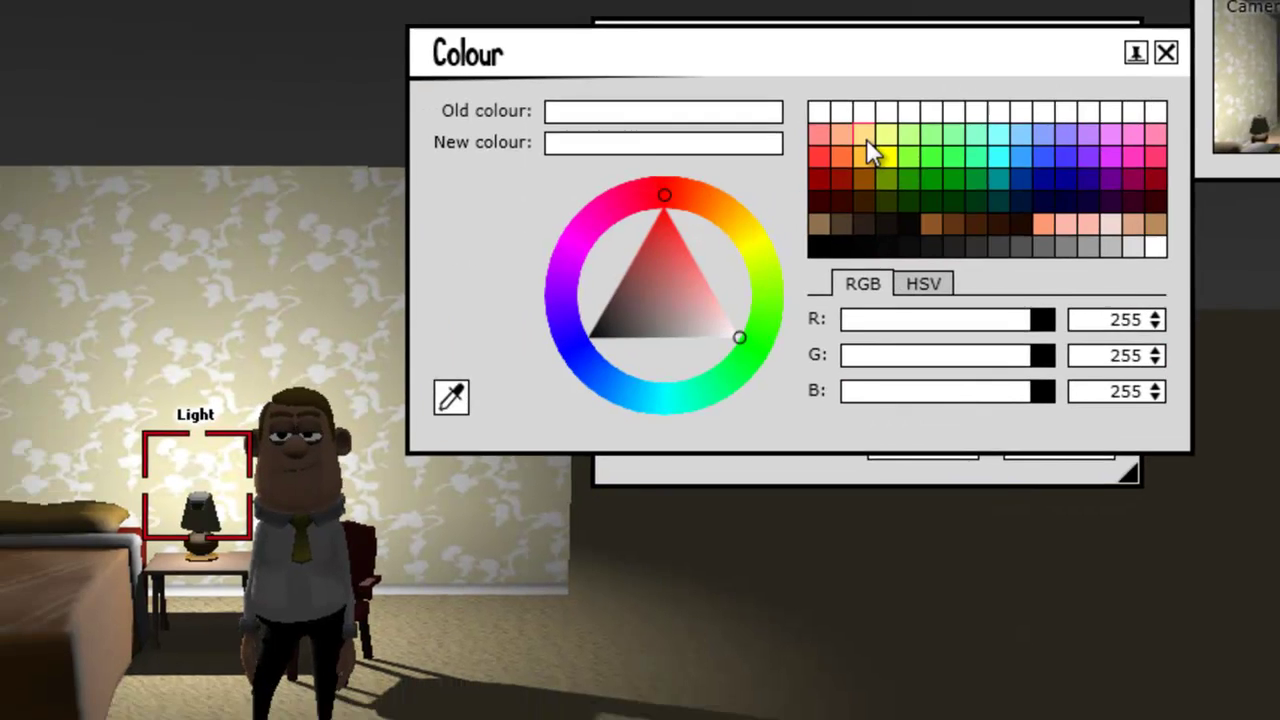
left_click(866, 138)
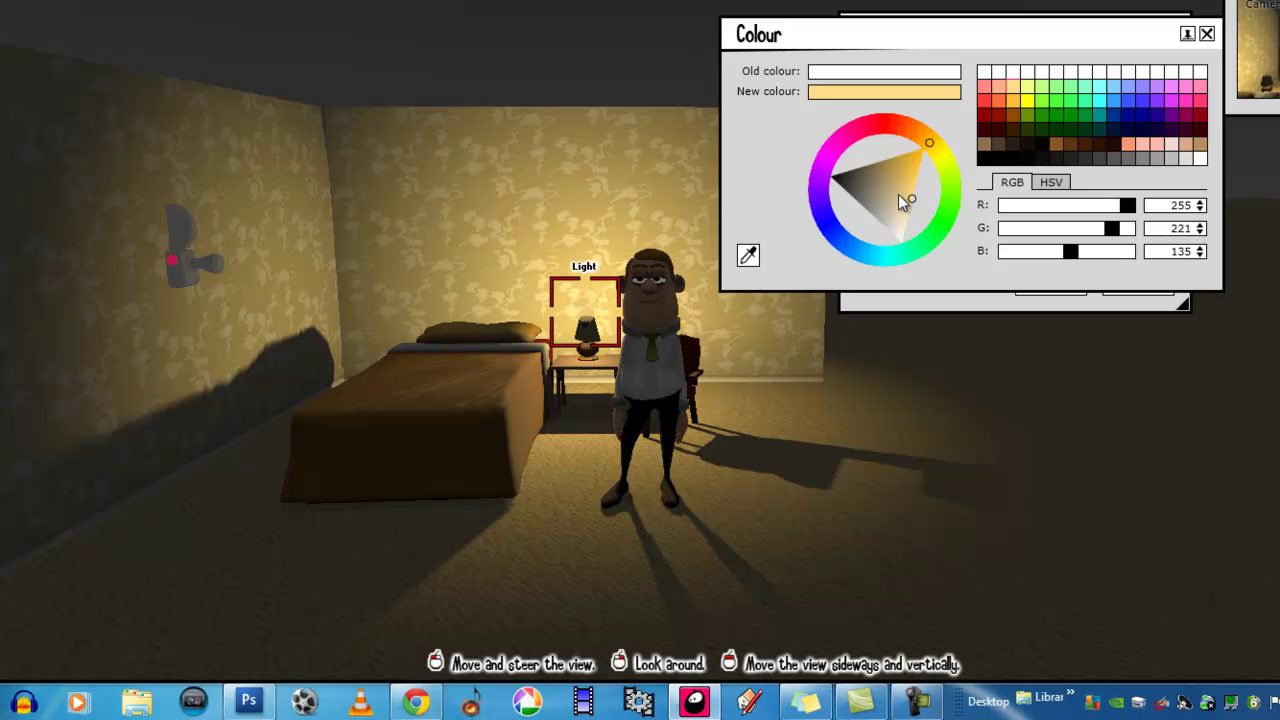
left_click_drag(904, 194, 910, 212)
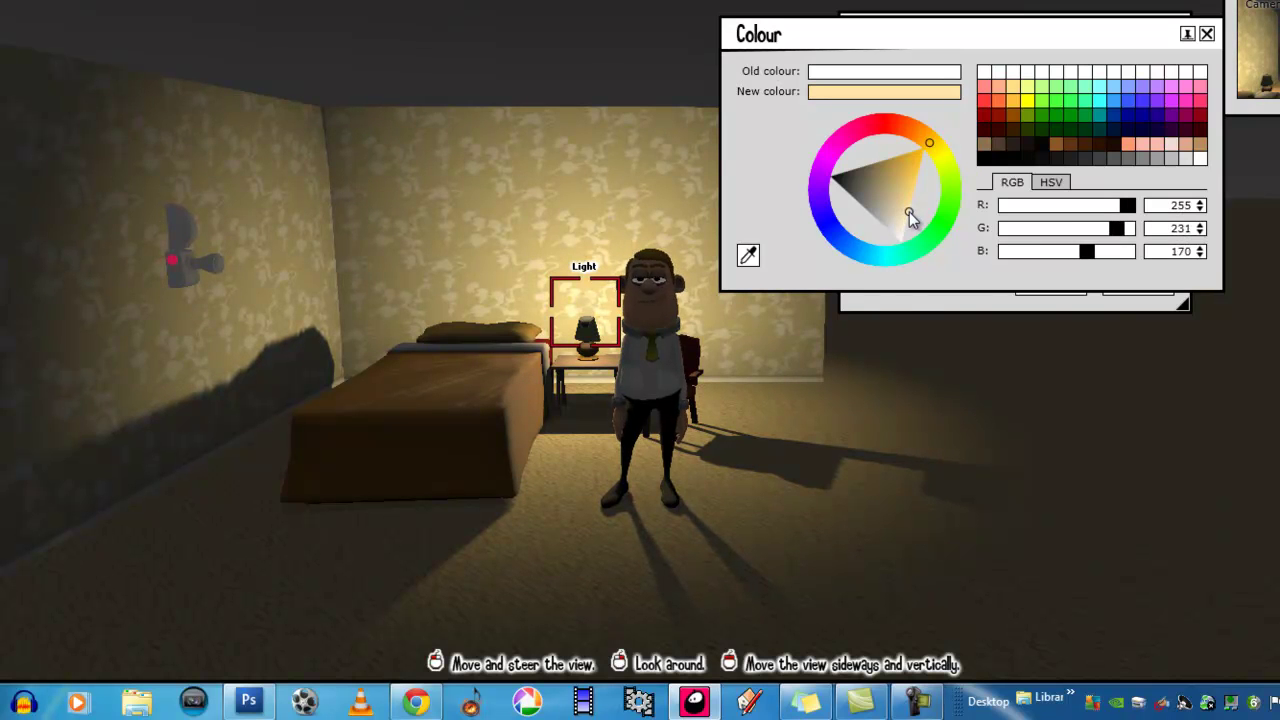
left_click(772, 427)
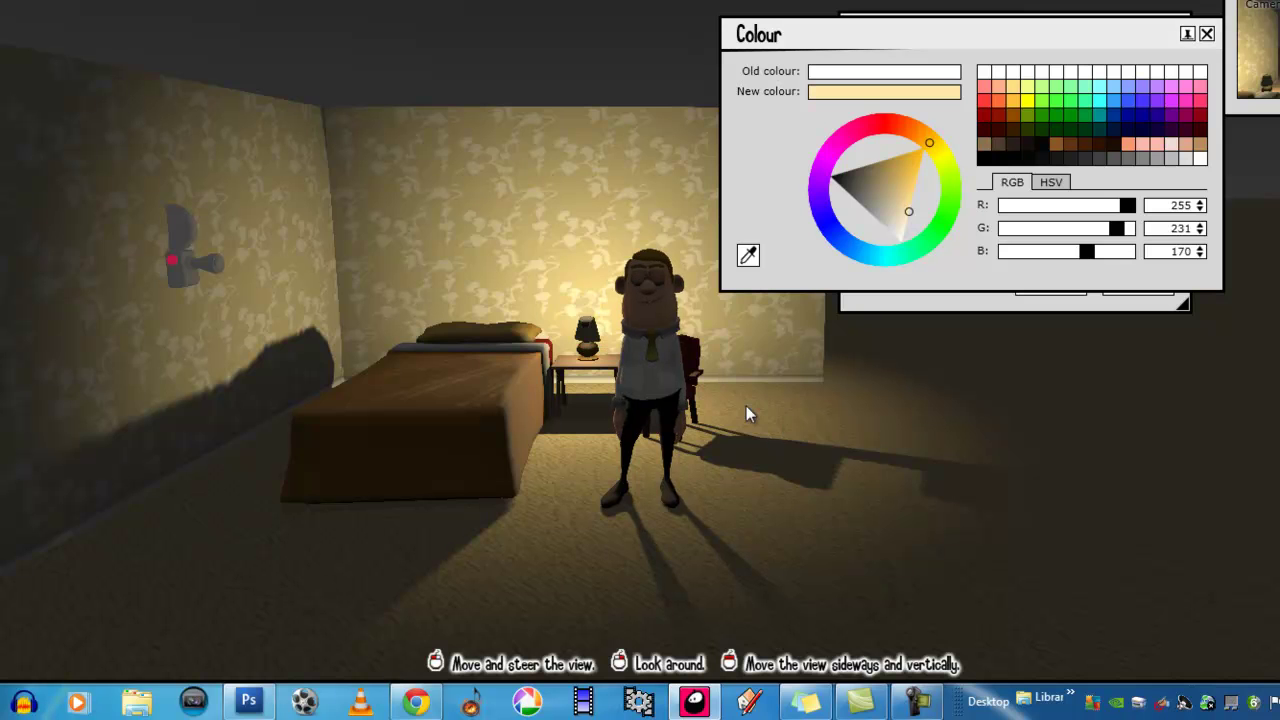
Step: Create a second light with the first bulb type in the Lights library, place it near the back wall and close the library
scroll(746, 406, "up", 5)
left_click_drag(746, 406, 749, 411)
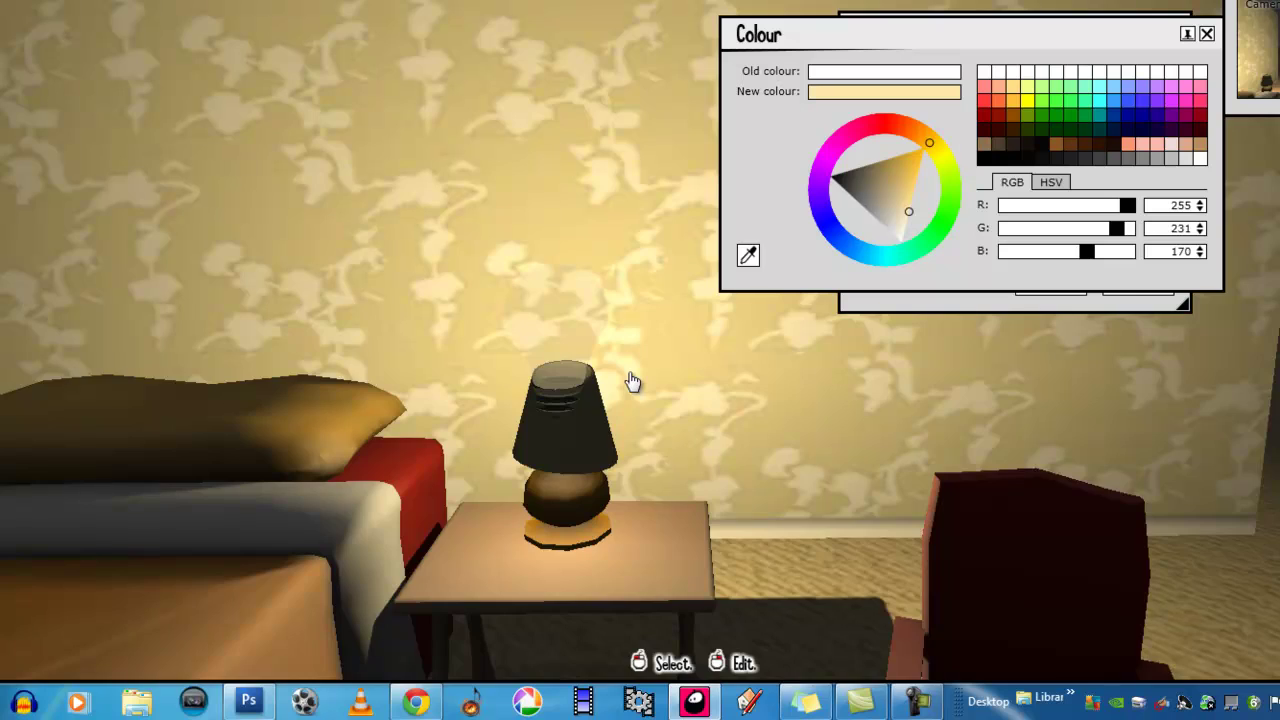
scroll(631, 380, "down", 5)
left_click(15, 1)
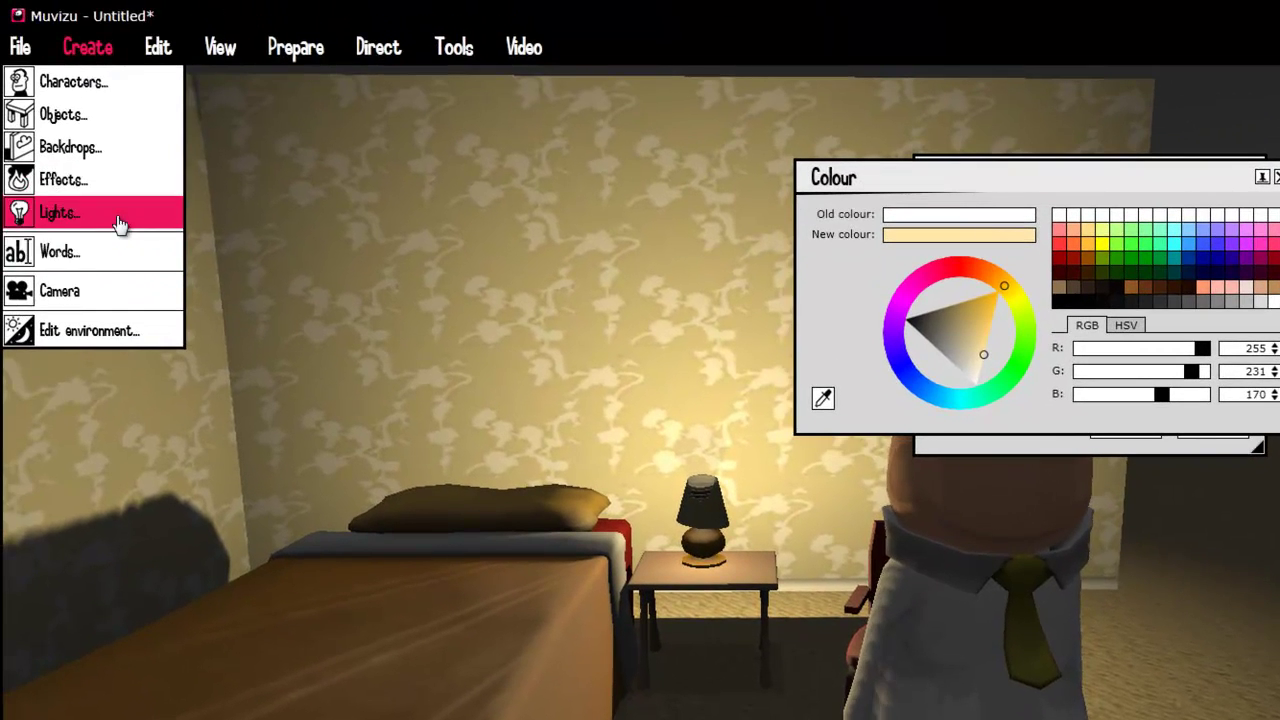
left_click(118, 224)
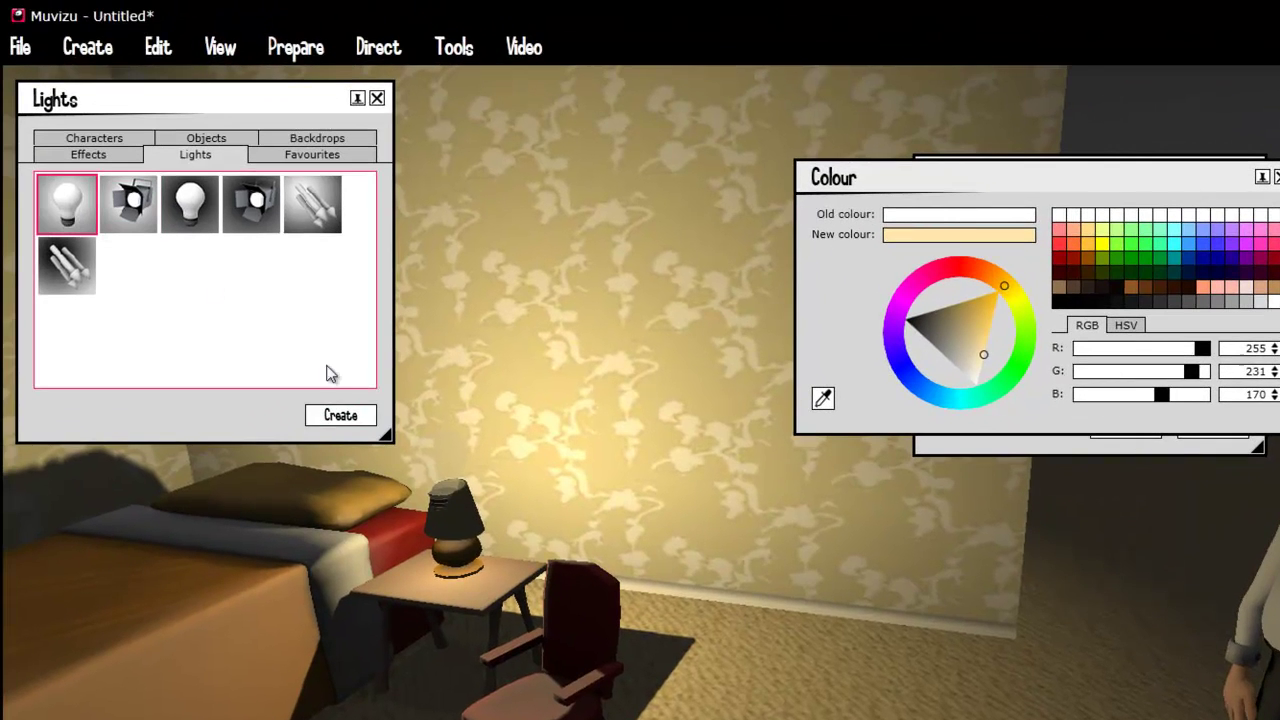
left_click(340, 415)
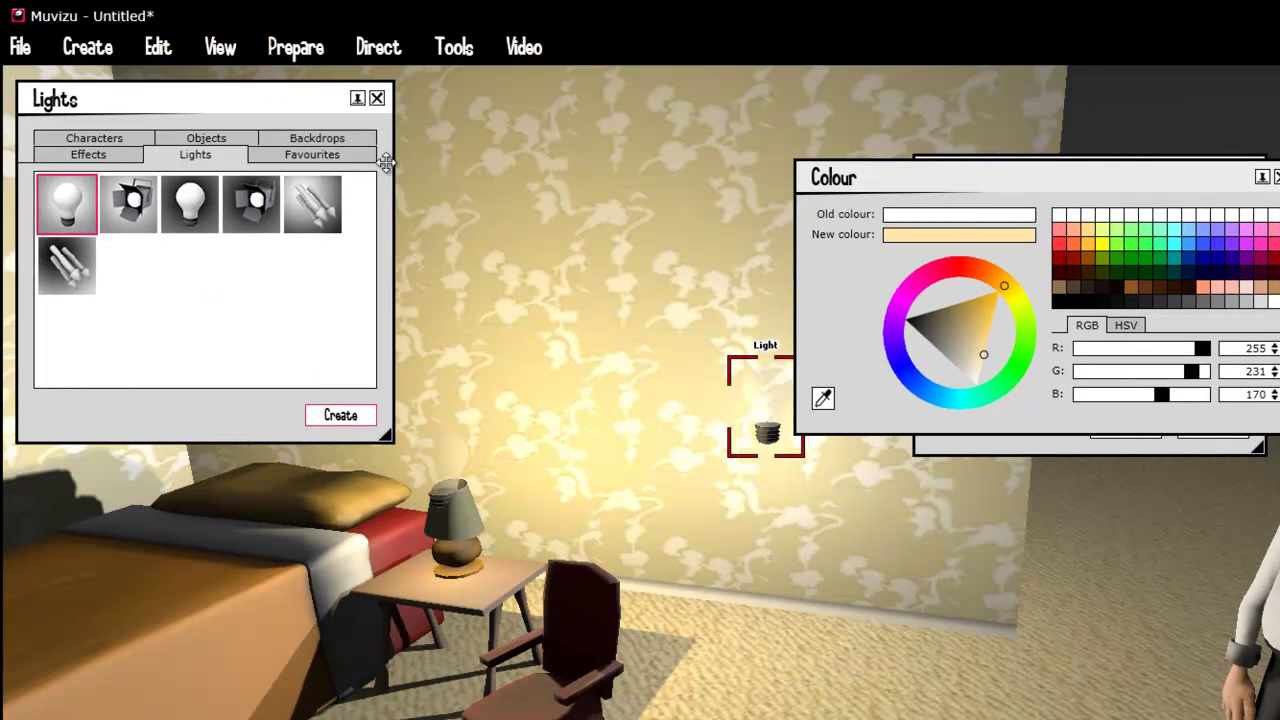
left_click(376, 97)
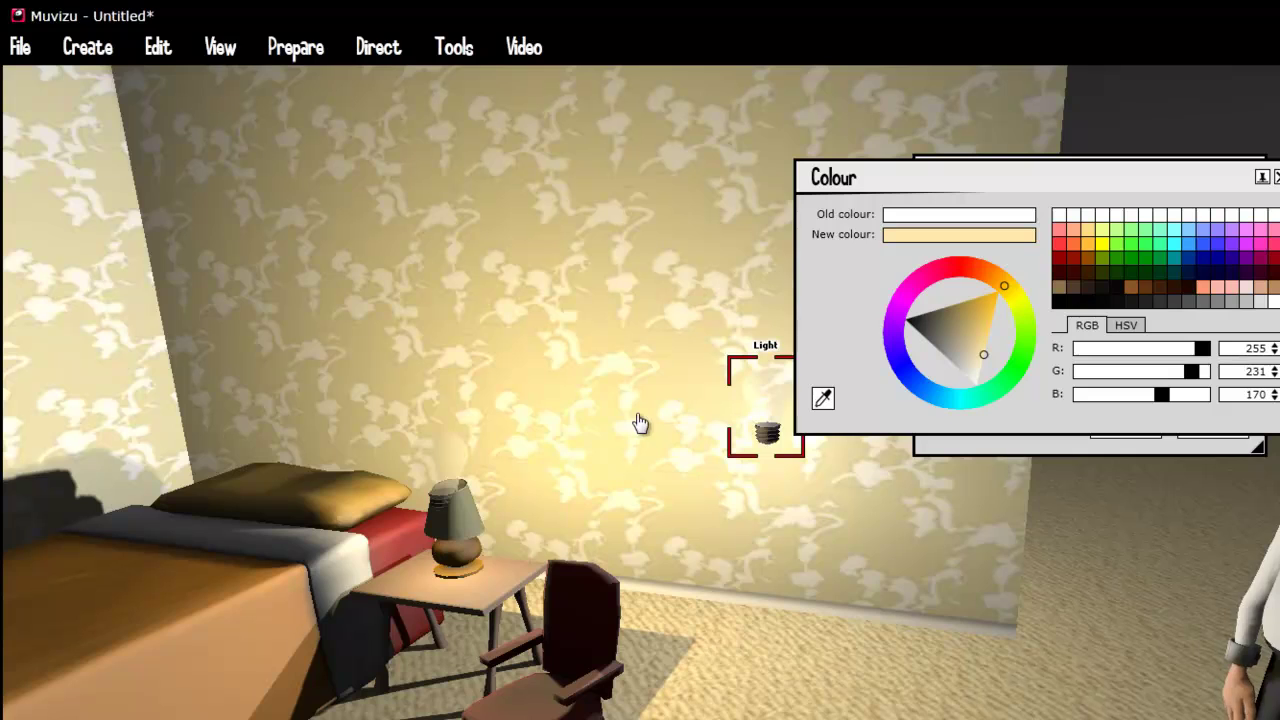
Step: Move the new light to the table lamp's shade and reduce its Distance to 93.23
left_click_drag(780, 388, 404, 422)
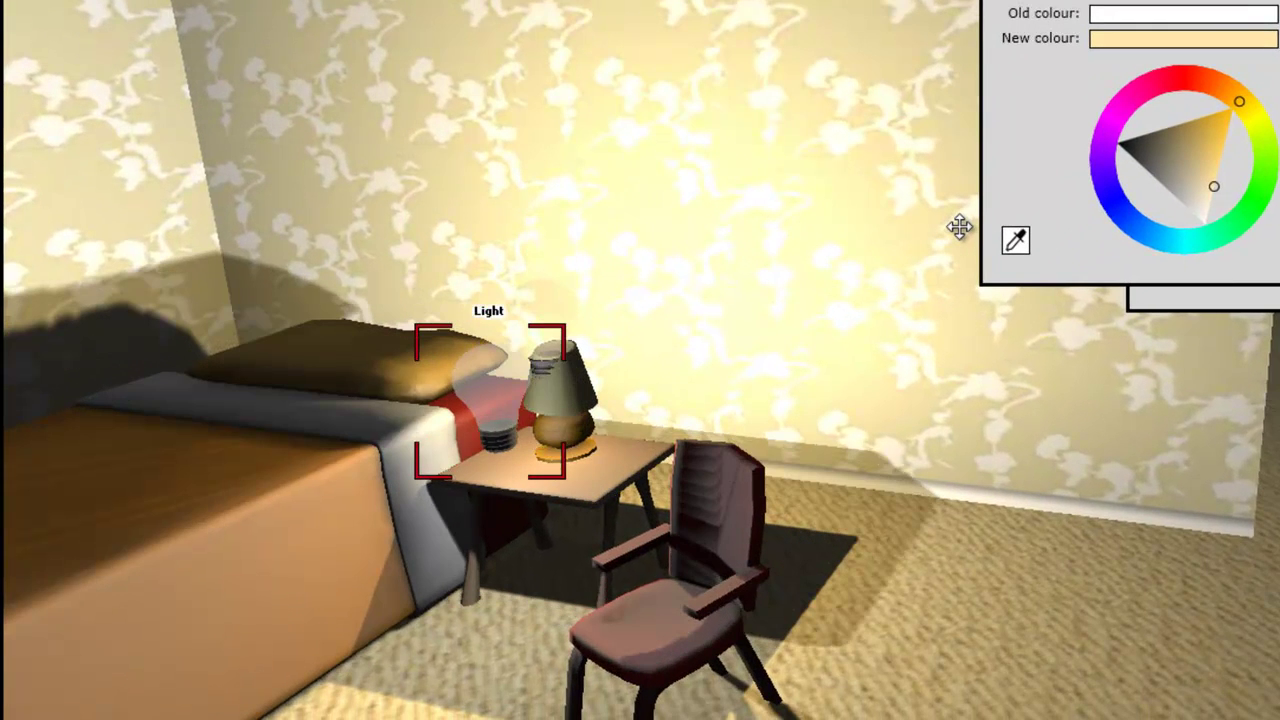
right_click(960, 227)
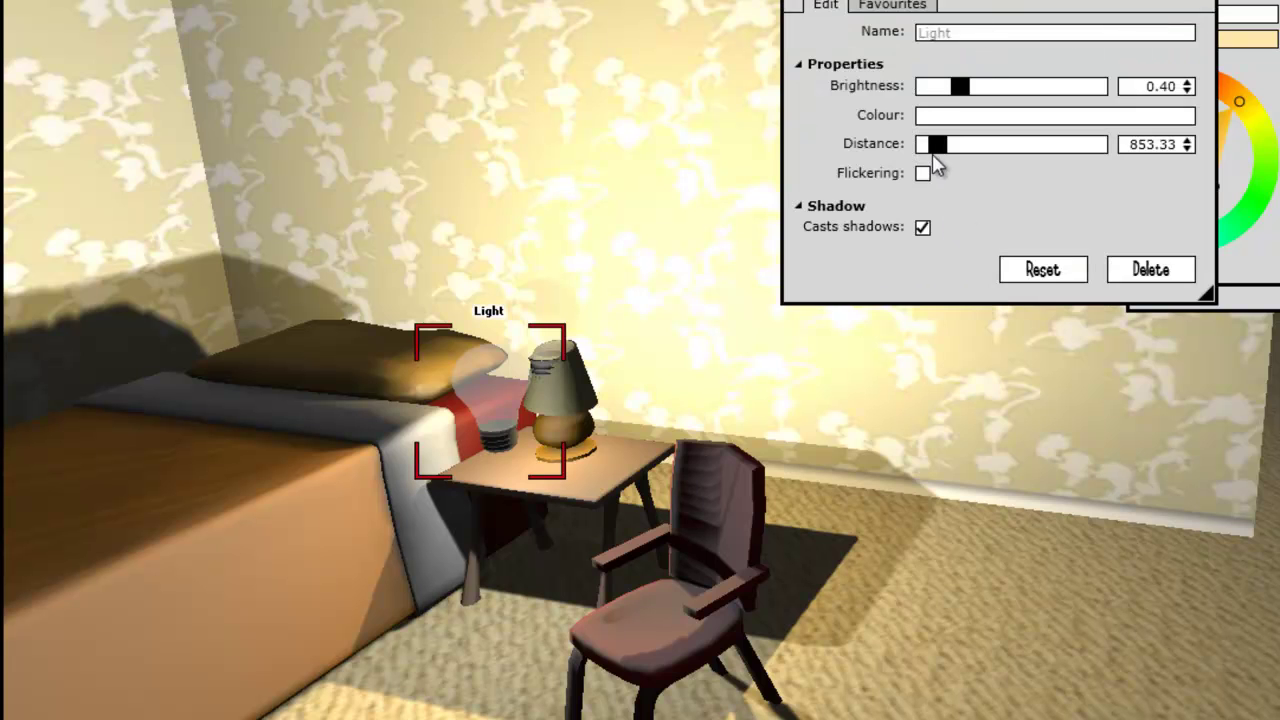
left_click_drag(934, 160, 928, 153)
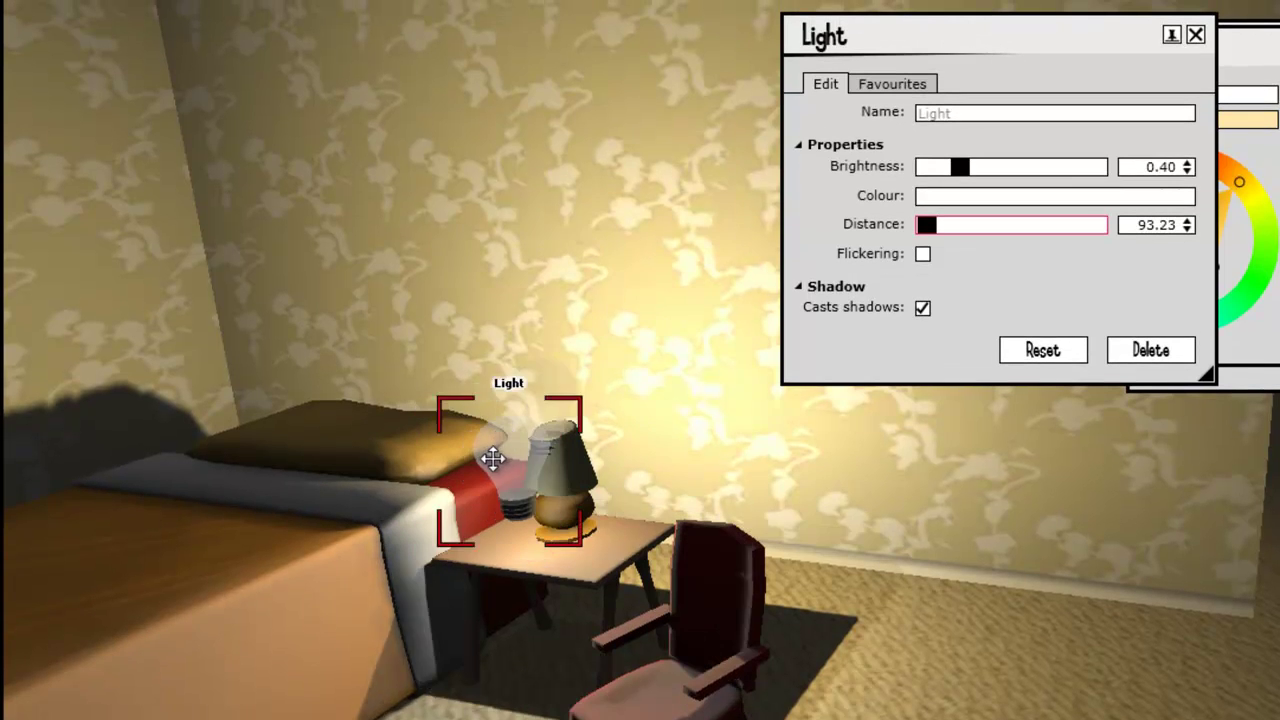
left_click_drag(493, 458, 490, 460)
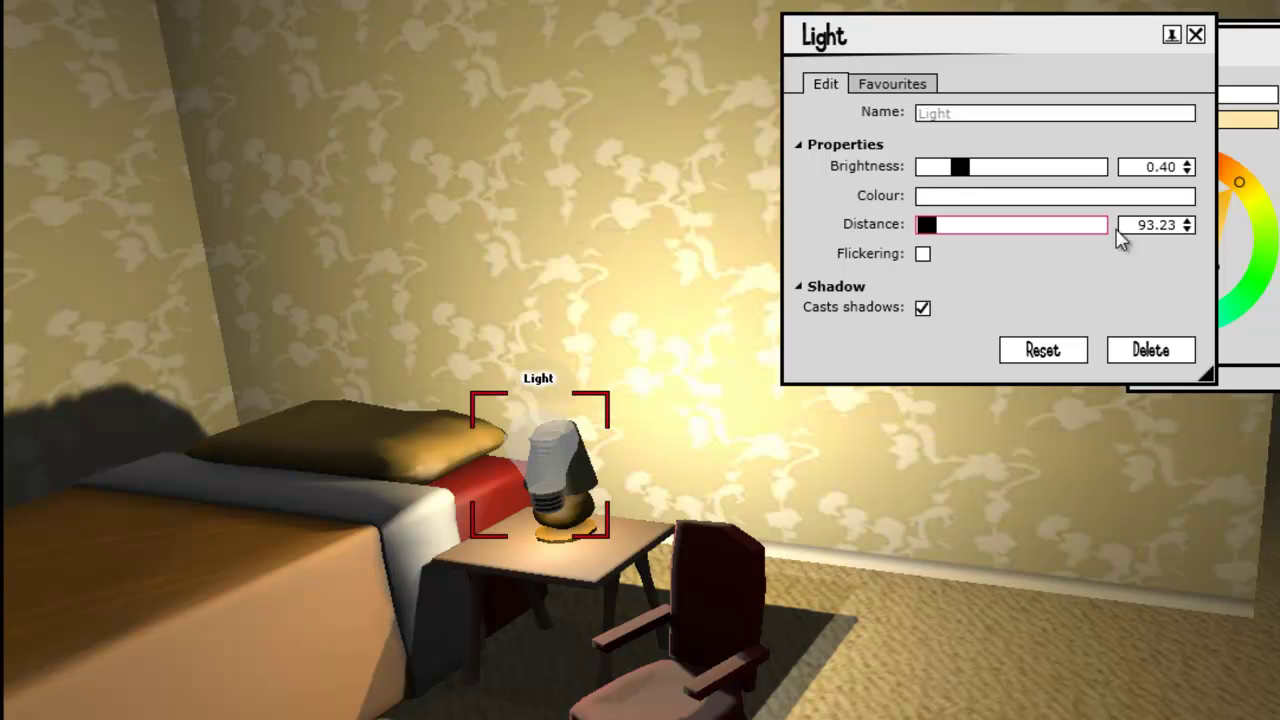
Step: Set the new light's Brightness to 2.00 and lower its Distance first to 40.23, finally to 10.01
left_click(1154, 226)
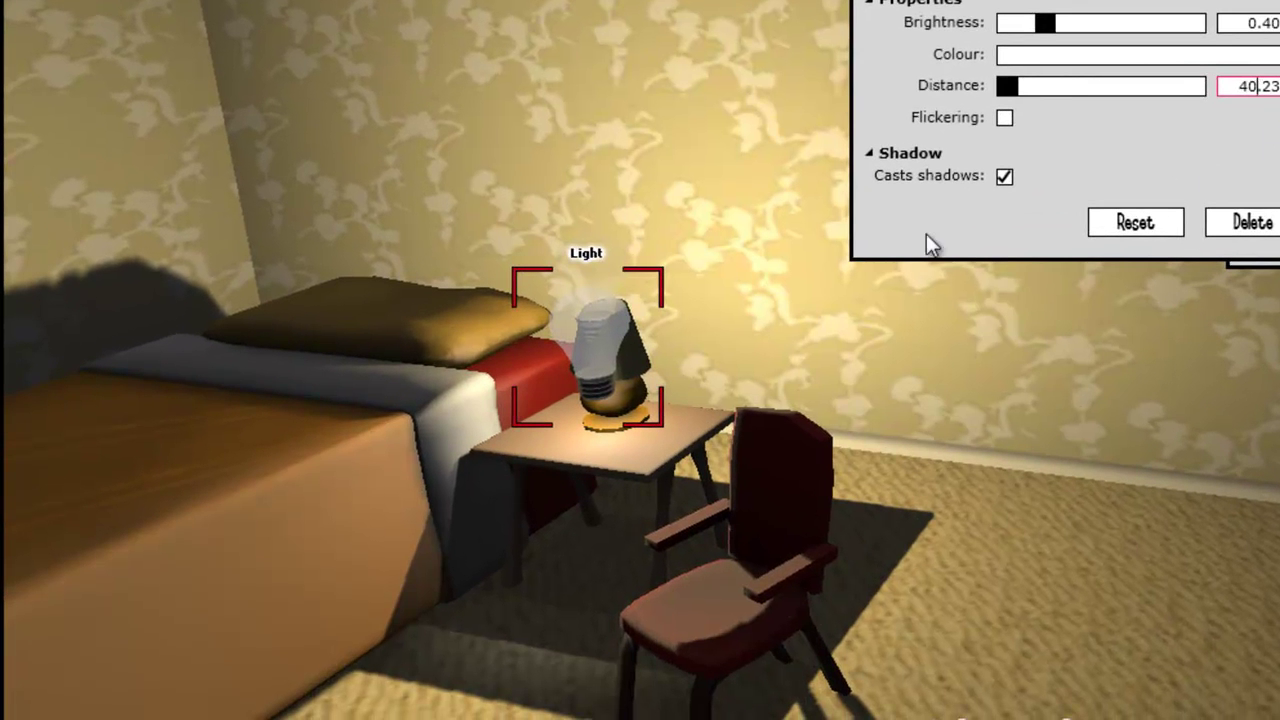
left_click_drag(1044, 32, 1197, 50)
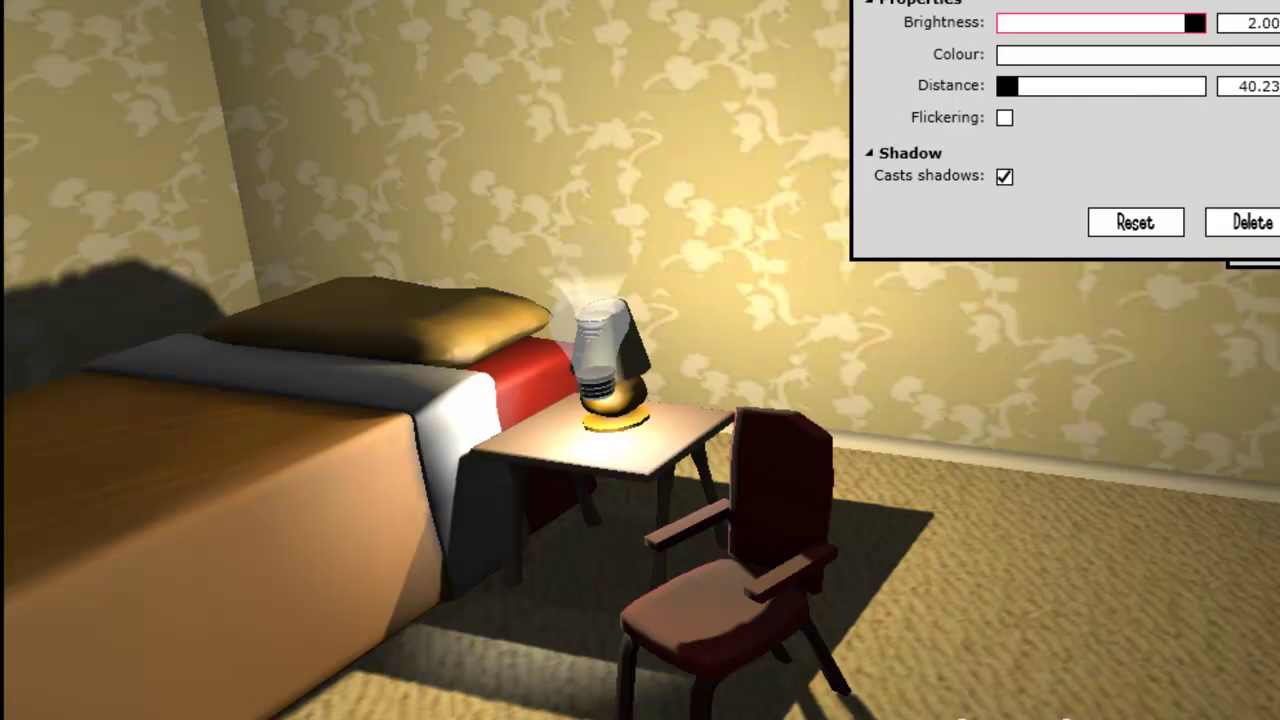
left_click_drag(1007, 86, 1007, 86)
left_click(1251, 86)
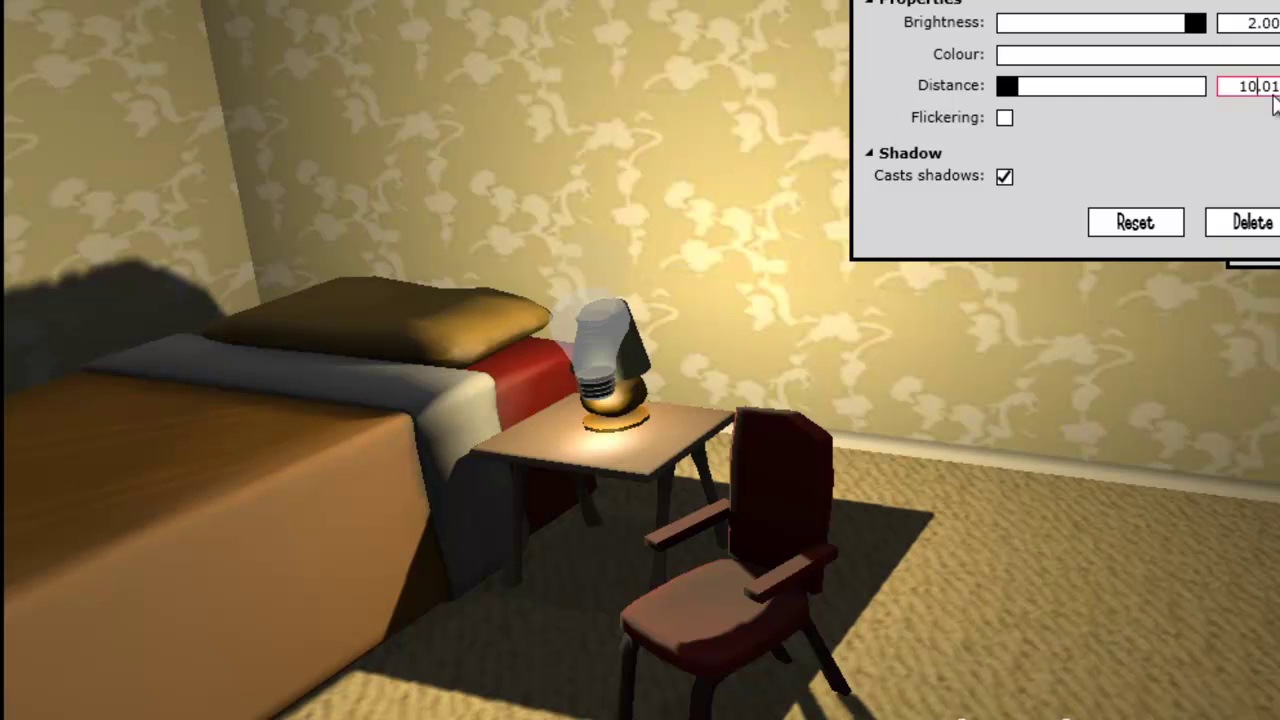
left_click(596, 317)
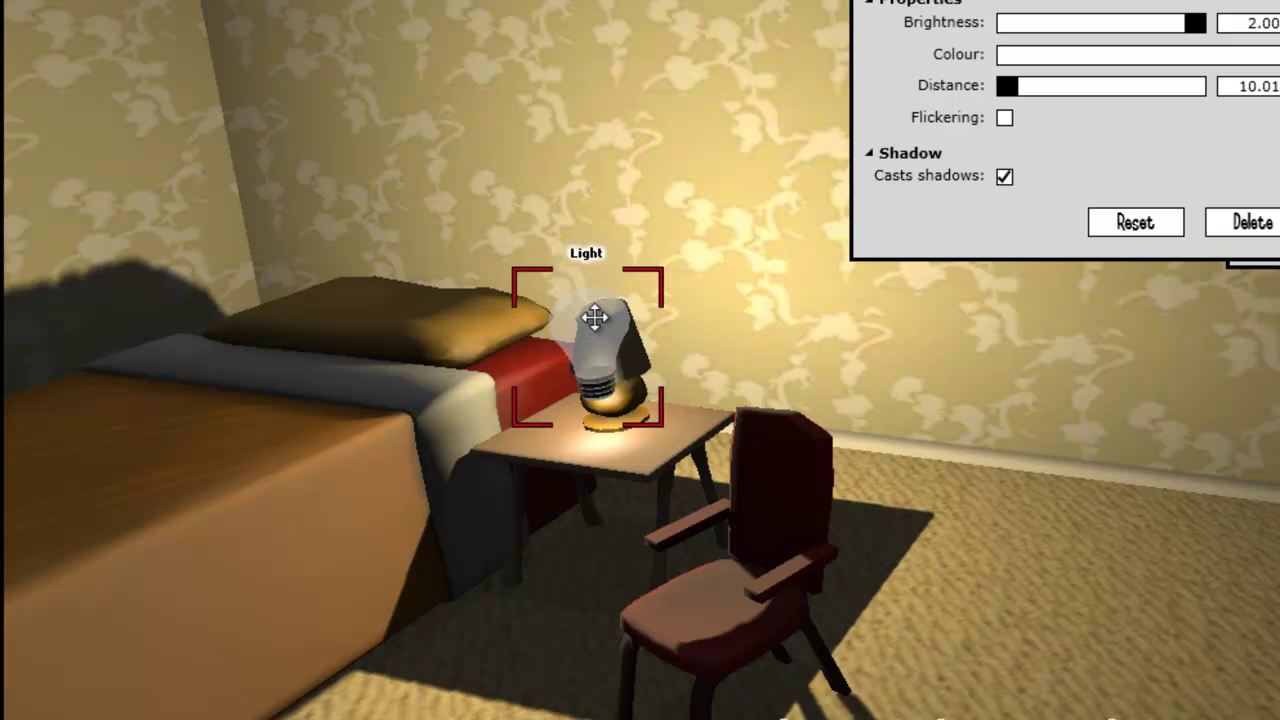
Step: Move the small light from inside the lampshade to just above it on the pillow side
left_click_drag(595, 318, 596, 318)
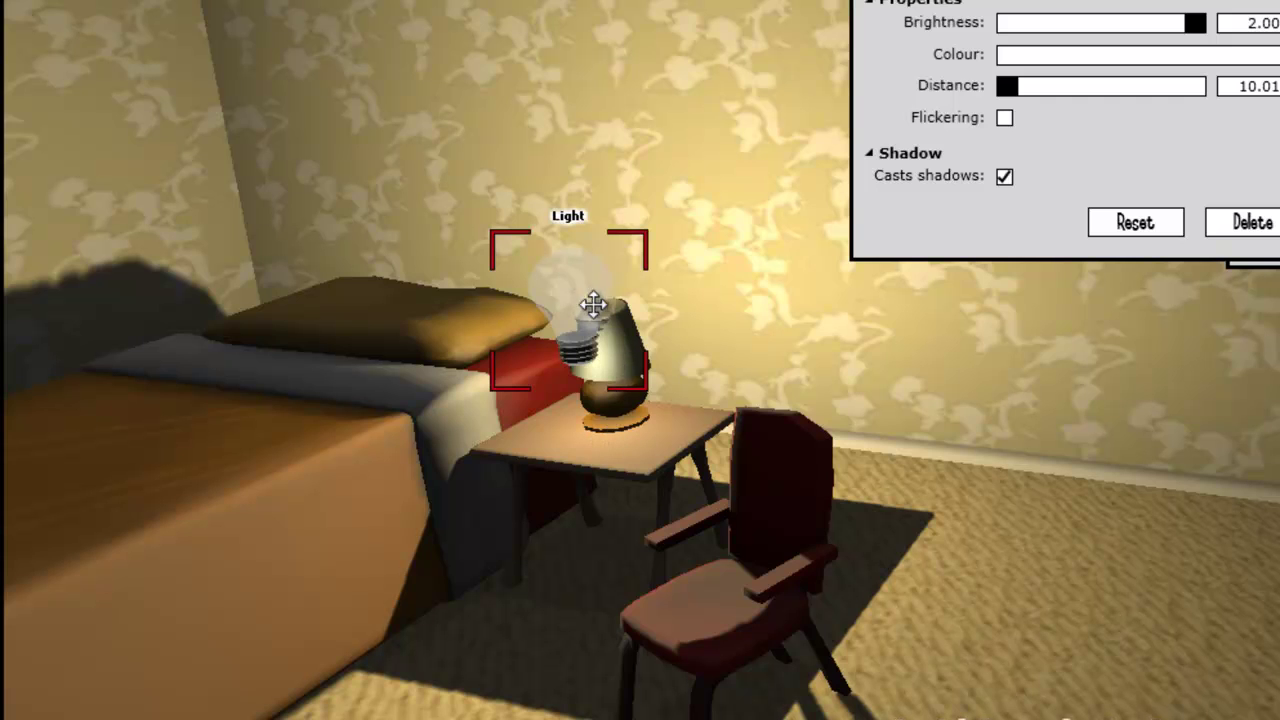
left_click(991, 528)
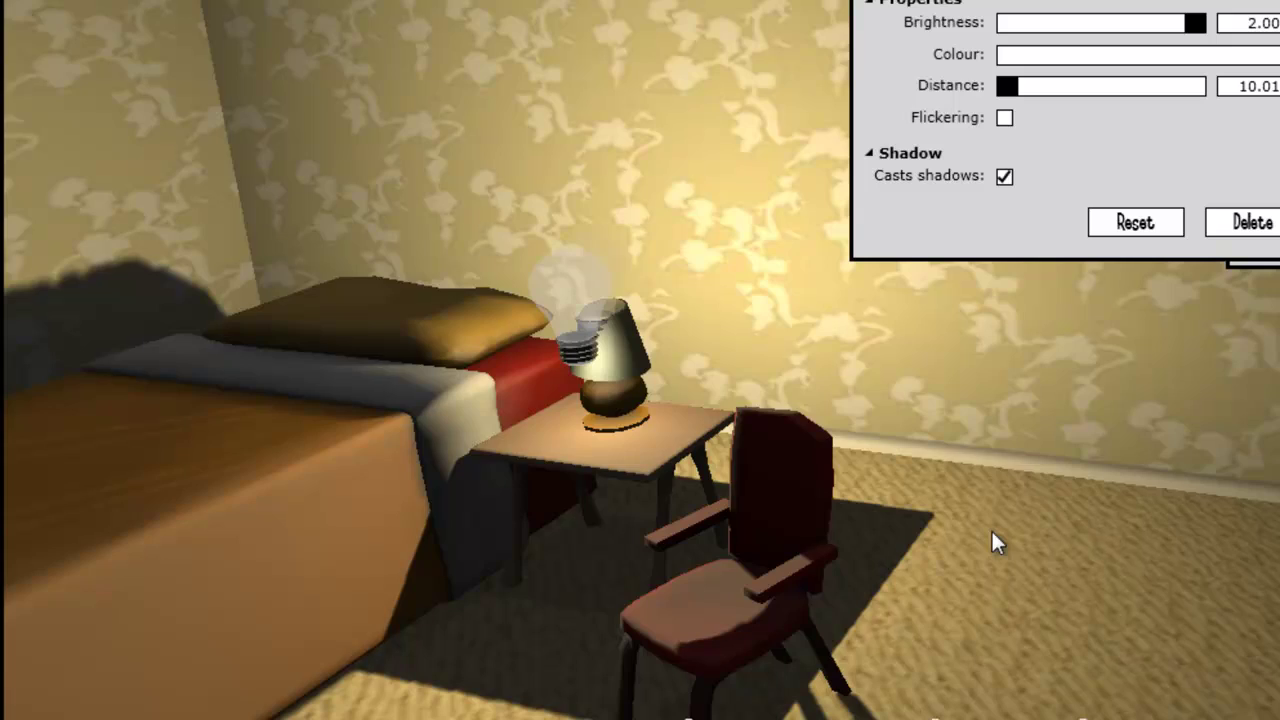
Step: Move the male character into the lamp light beside the bed and rotate him to face the table lamp's side
left_click_drag(991, 528, 1048, 536)
scroll(1048, 537, "down", 3)
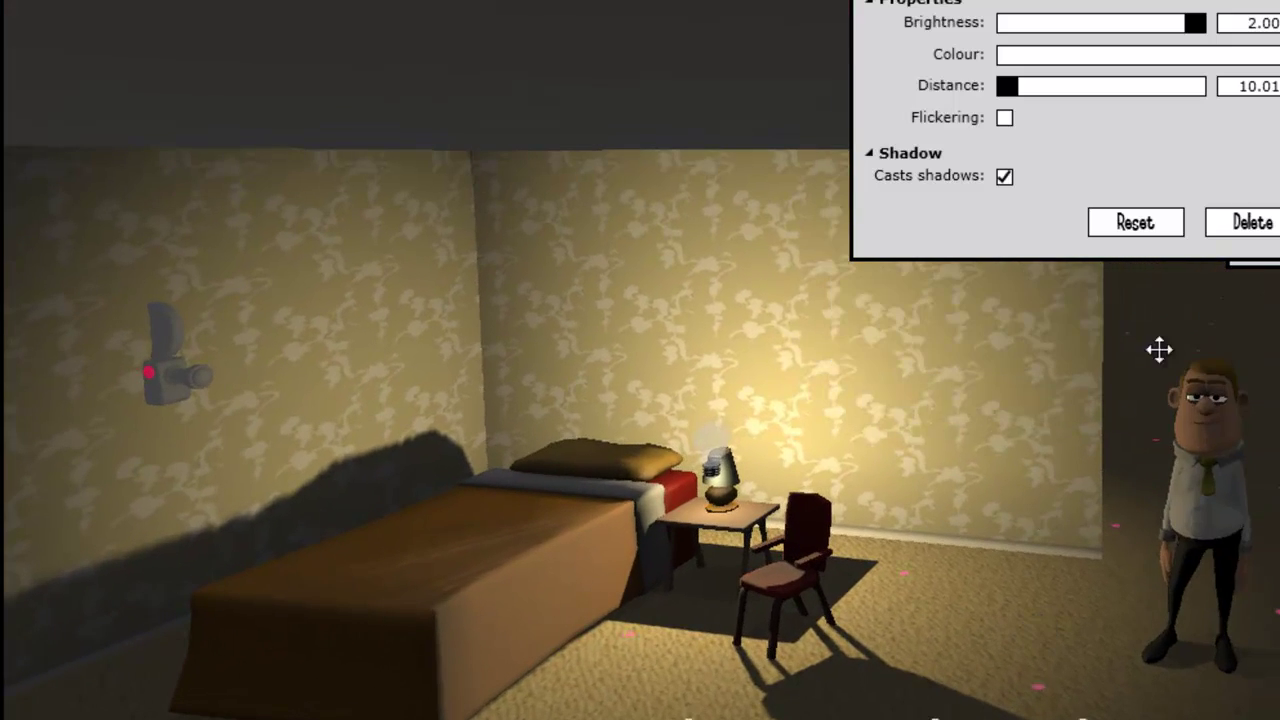
left_click(1214, 562)
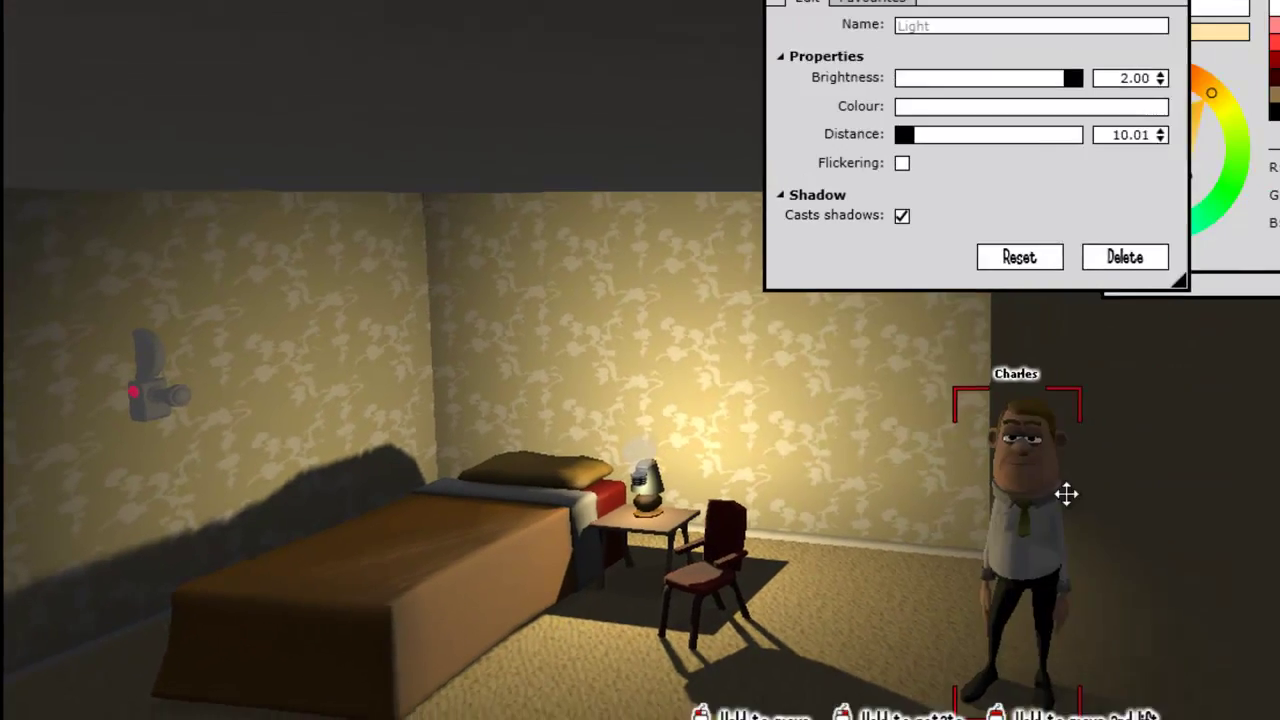
left_click_drag(1066, 494, 1092, 489)
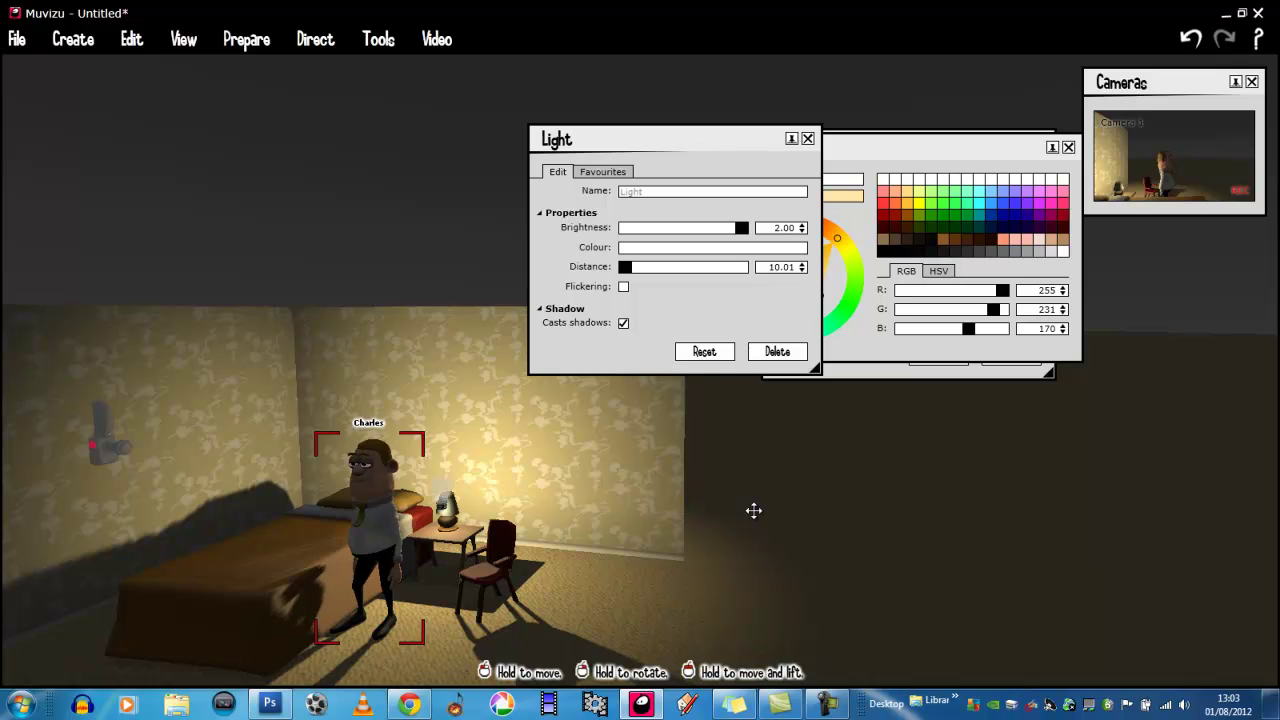
right_click_drag(371, 517, 377, 526)
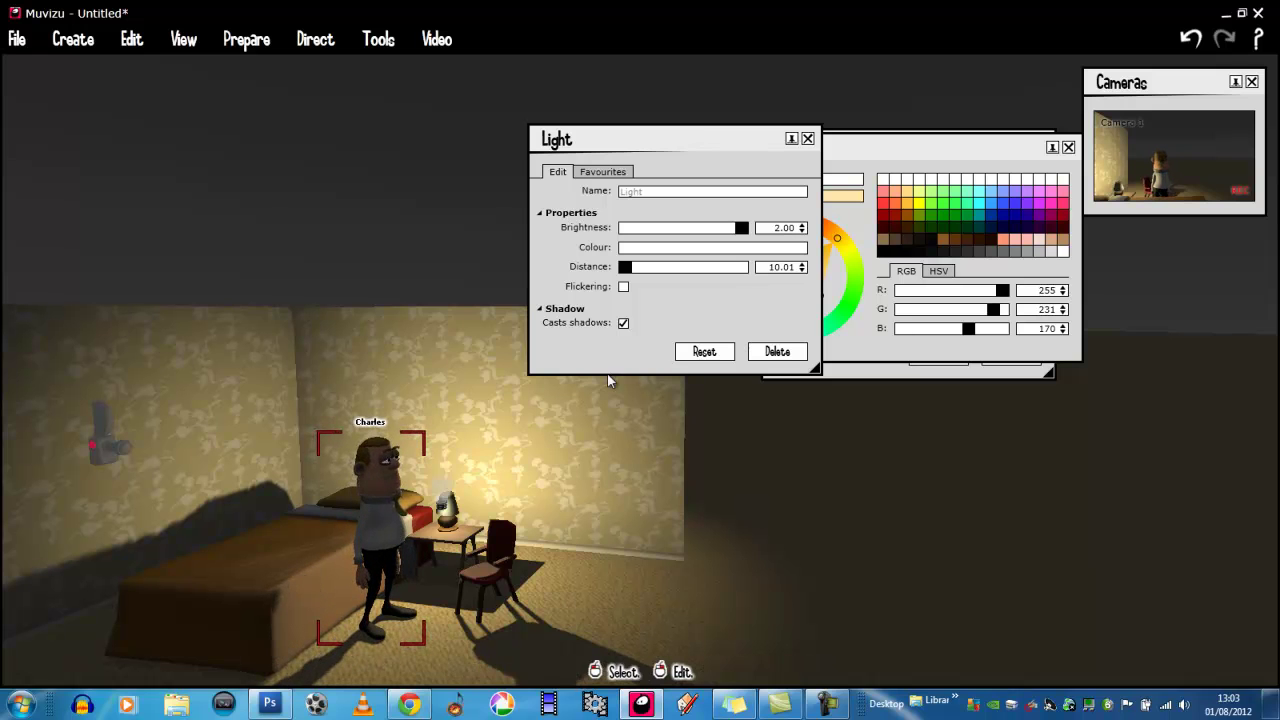
Step: Close the light's settings, open the environment settings and reduce Shadow sharpness first to 0.42, finally to 0.37
left_click(808, 138)
left_click_drag(785, 536, 665, 568)
left_click(89, 46)
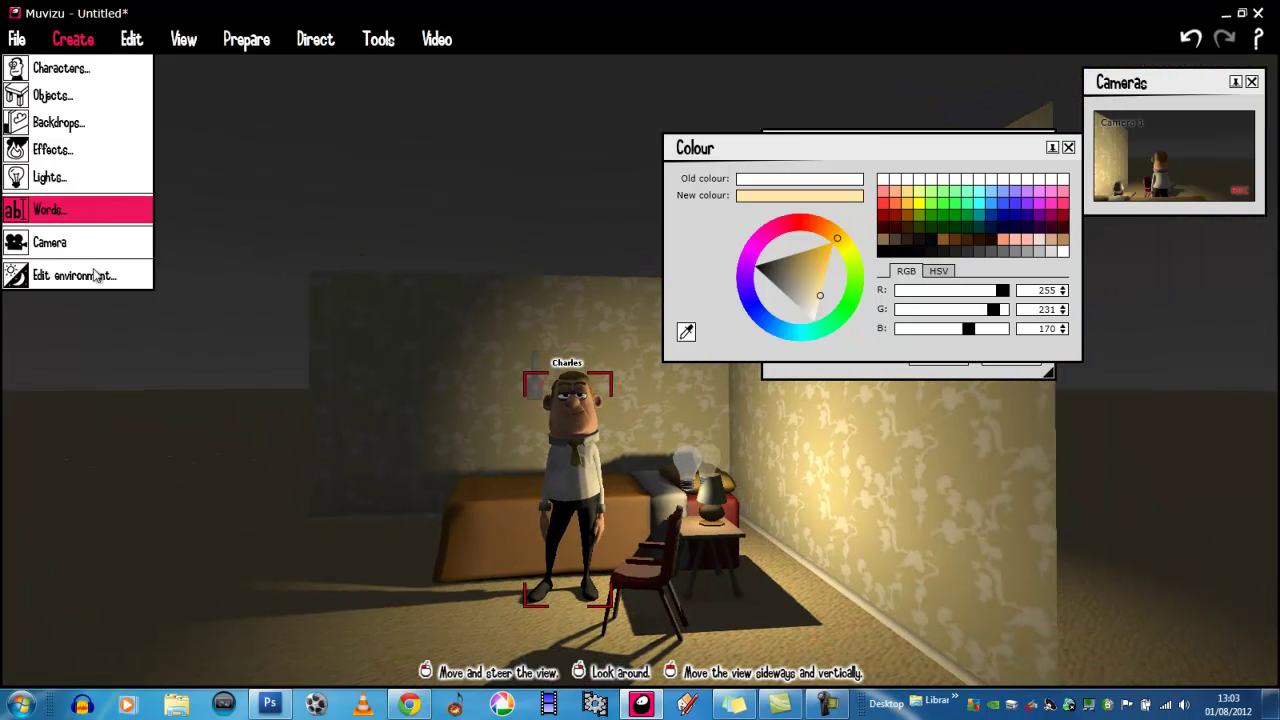
left_click(98, 279)
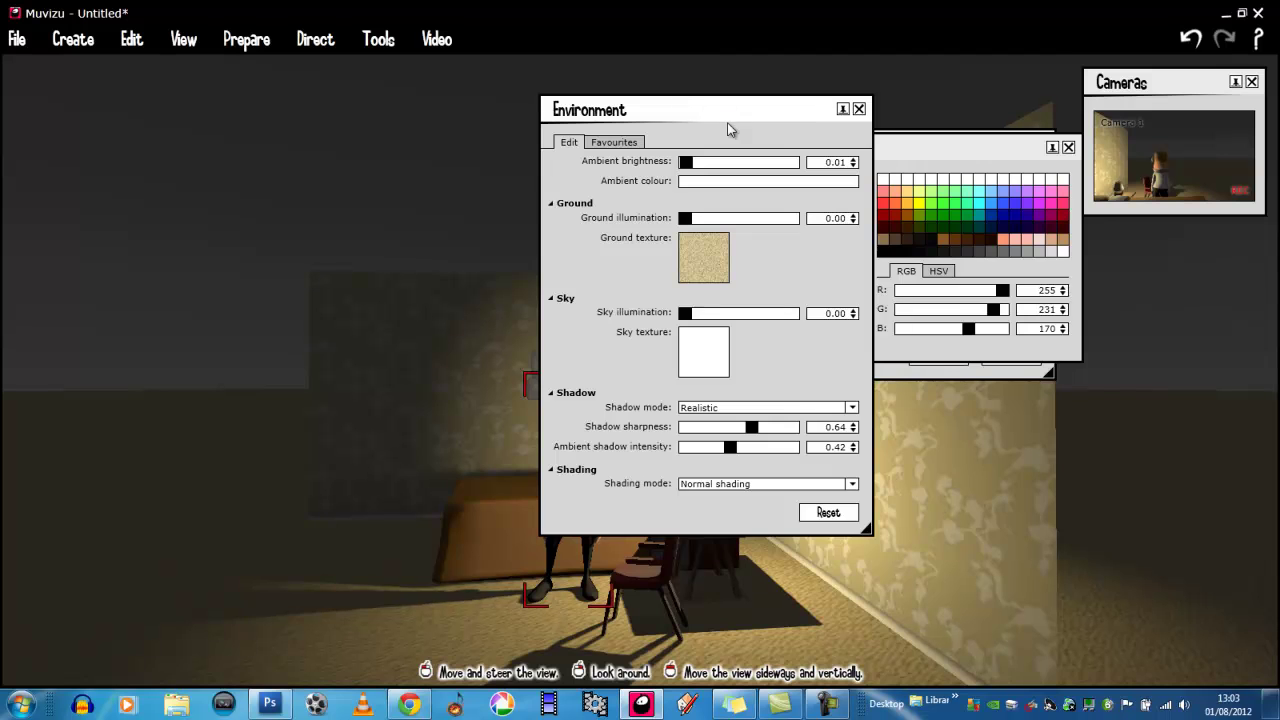
left_click_drag(724, 108, 980, 113)
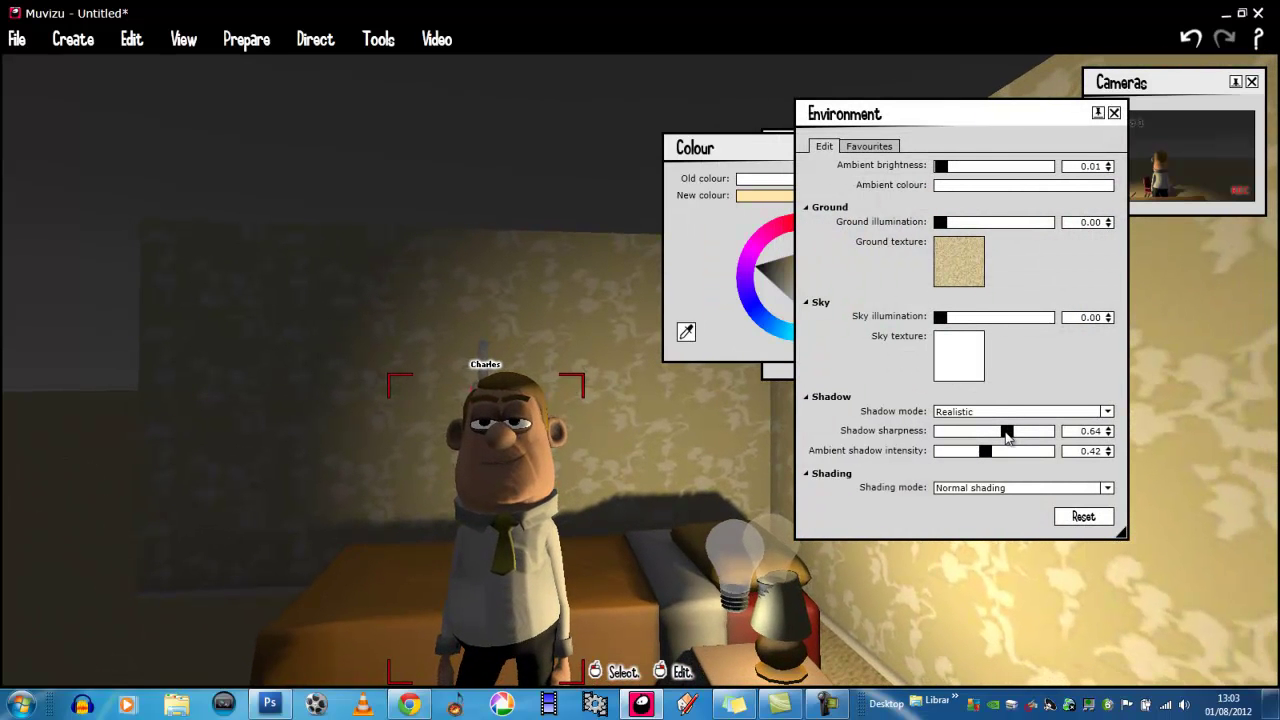
left_click_drag(1006, 431, 982, 439)
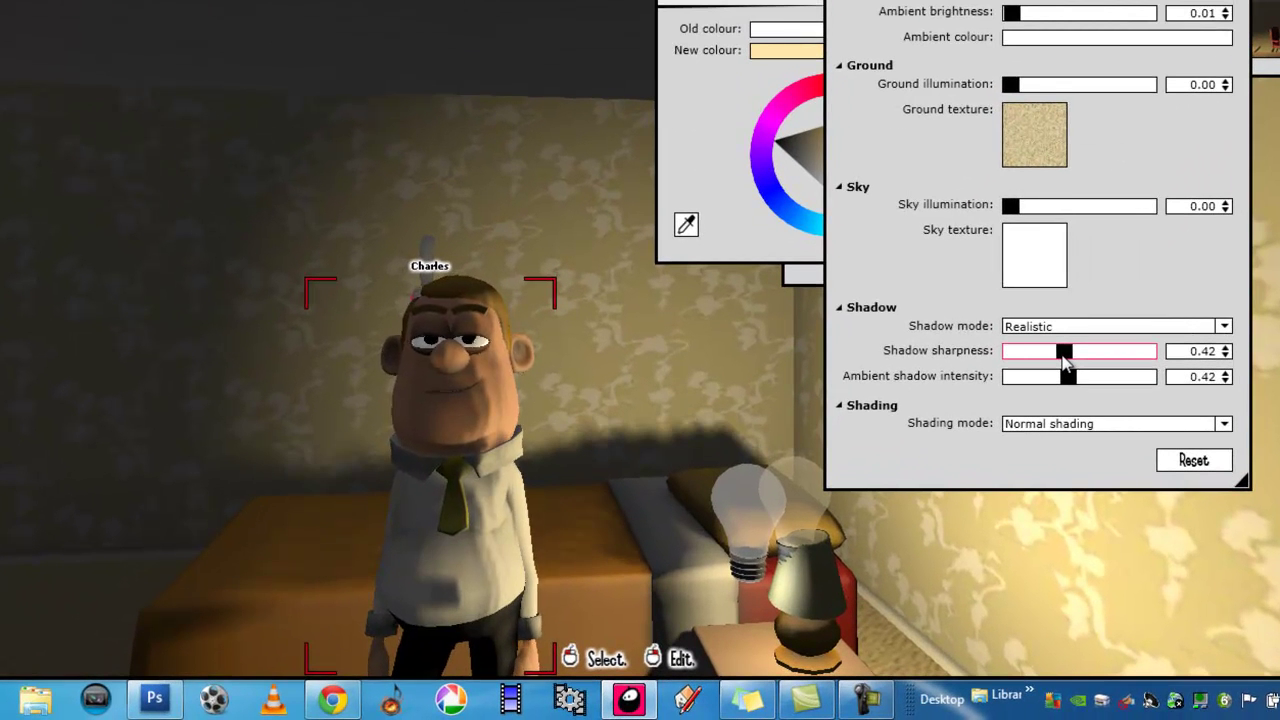
mouse_move(1060, 354)
left_mouse_down()
mouse_move(1150, 360)
mouse_move(1052, 362)
left_mouse_up()
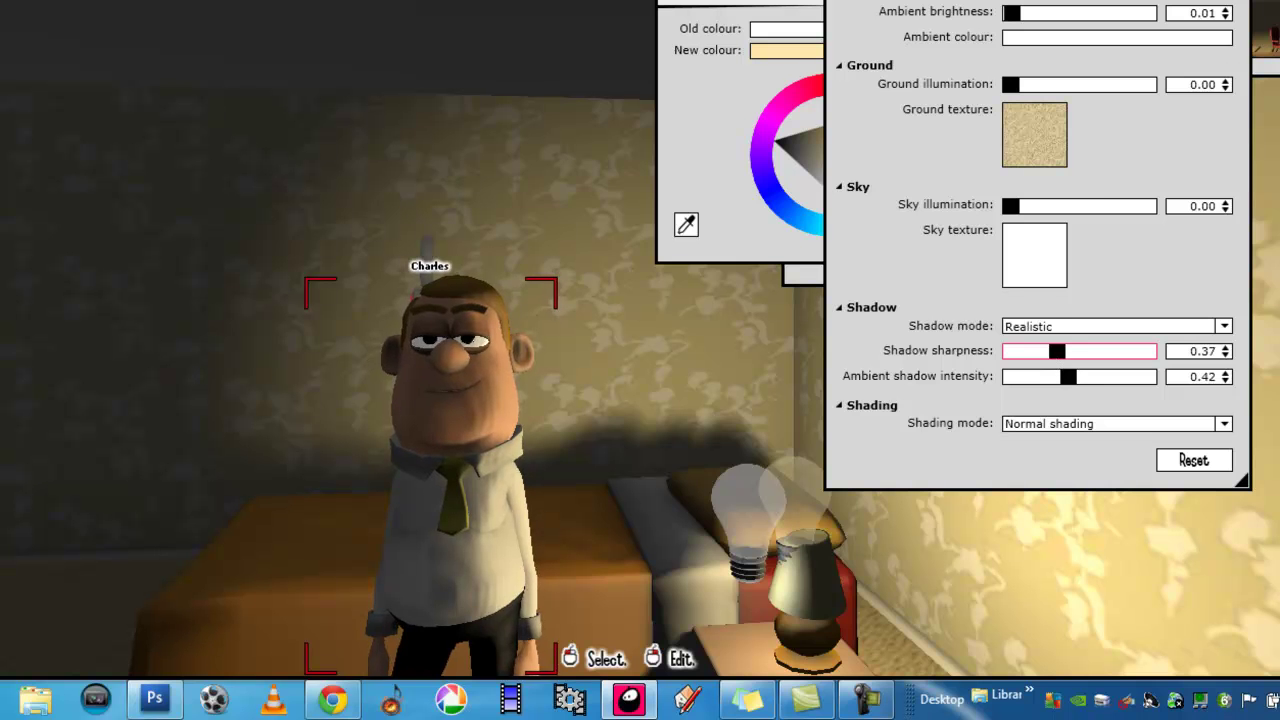
Step: Close the Environment and Colour windows and examine the character and the shadows in the lamp-lit bedroom
key("Escape")
left_click(1177, 4)
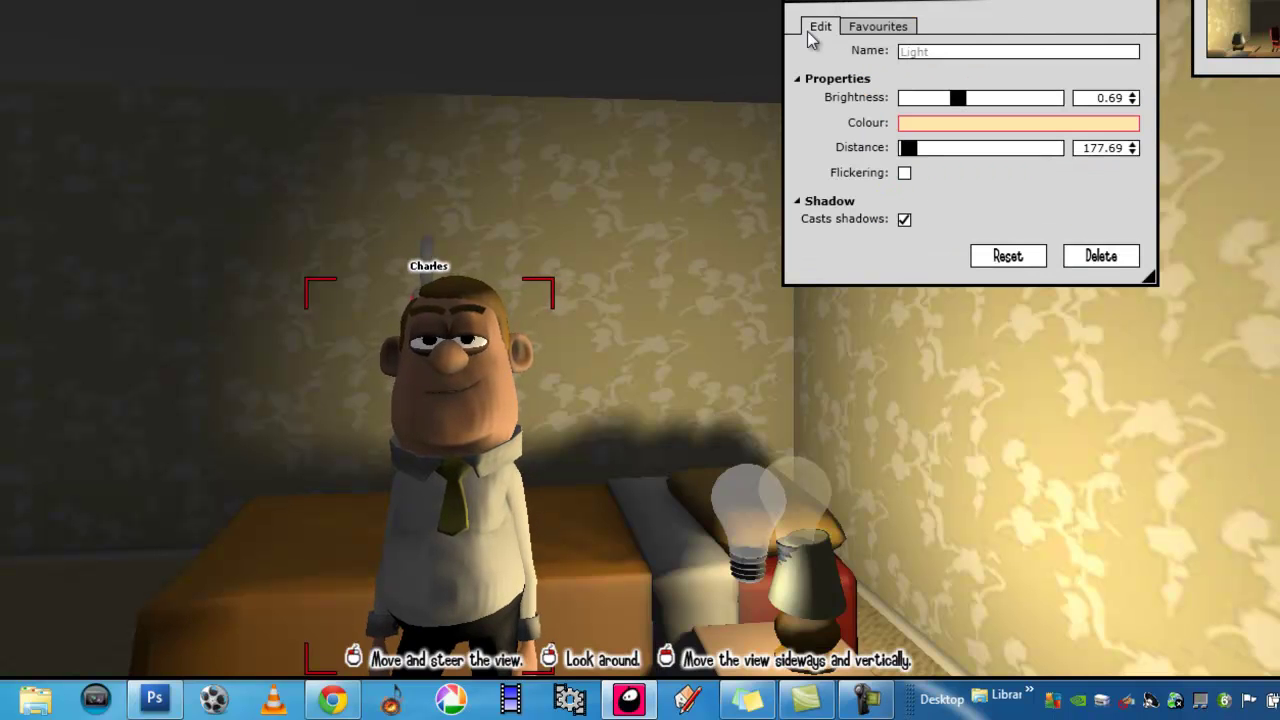
mouse_move(533, 5)
left_mouse_down()
mouse_move(577, 24)
mouse_move(630, 9)
mouse_move(537, 10)
left_mouse_up()
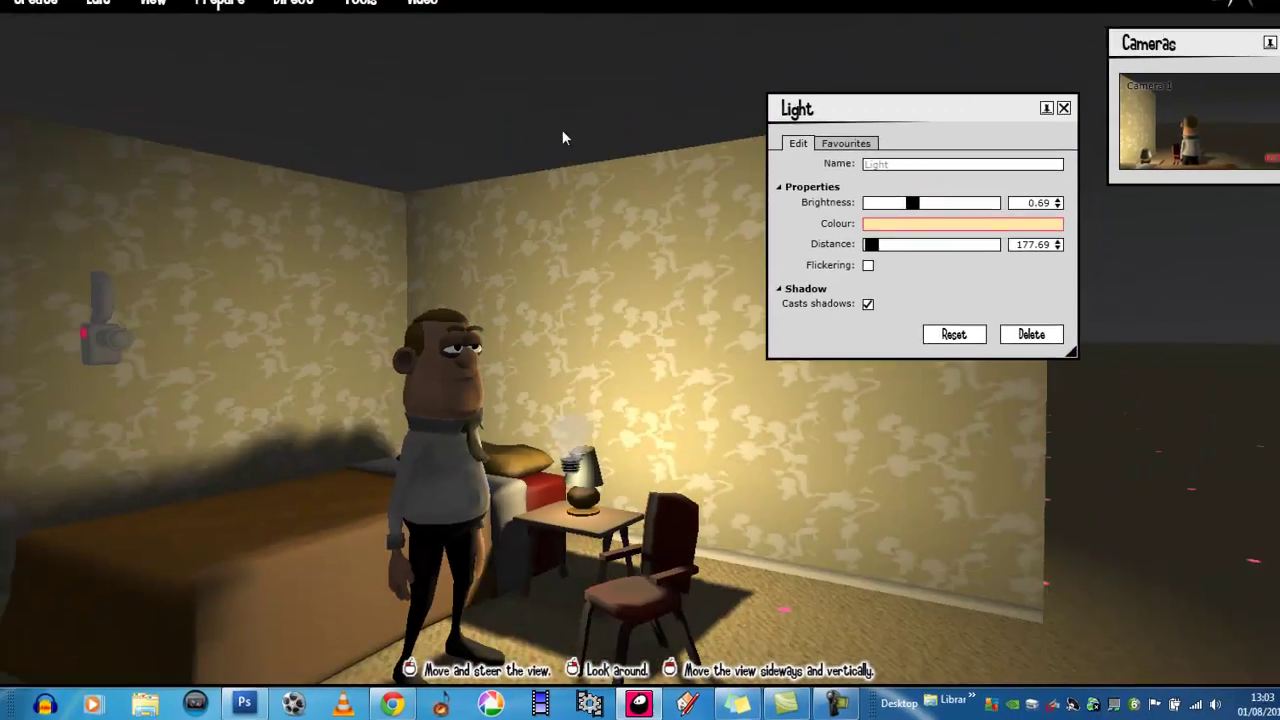
left_click_drag(562, 129, 567, 158)
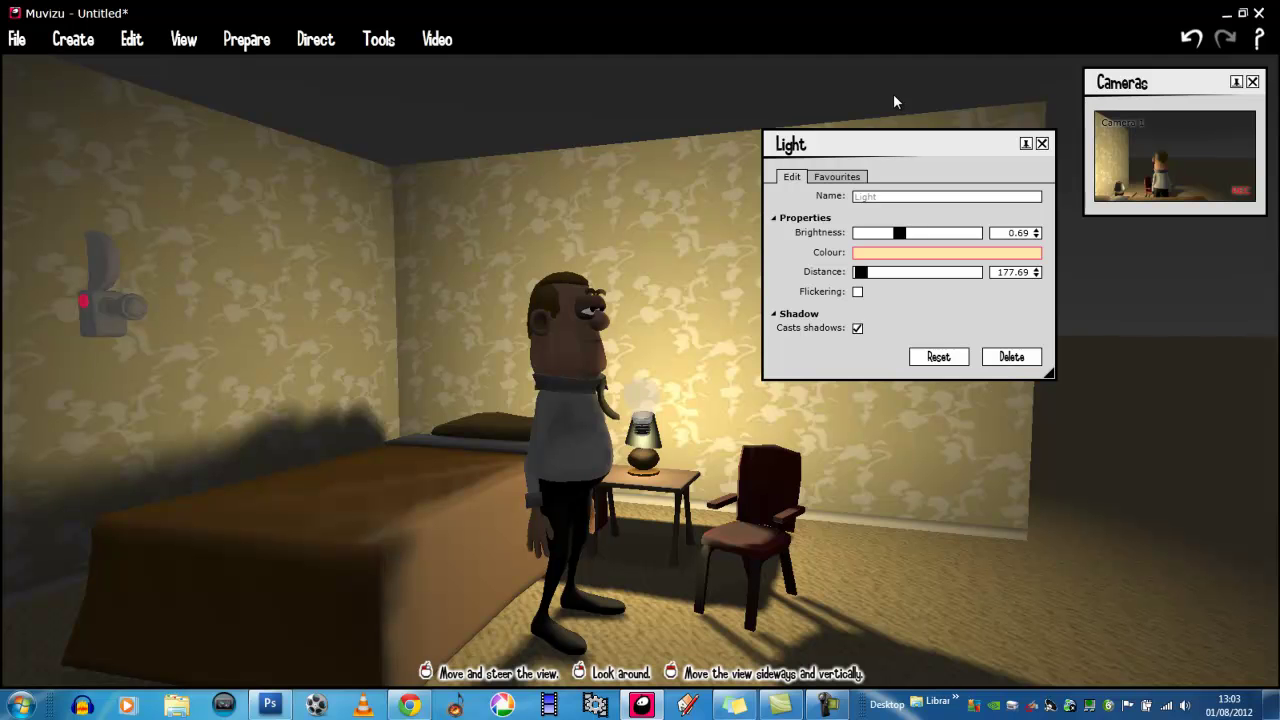